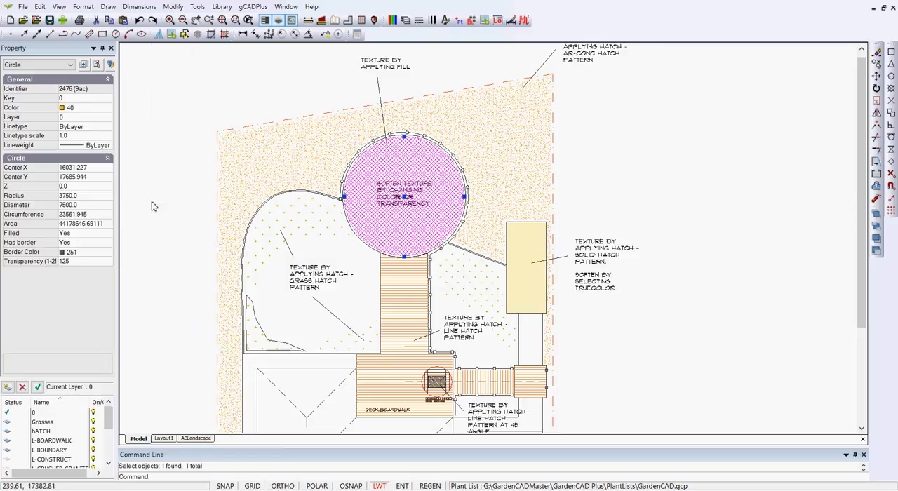
key(Escape)
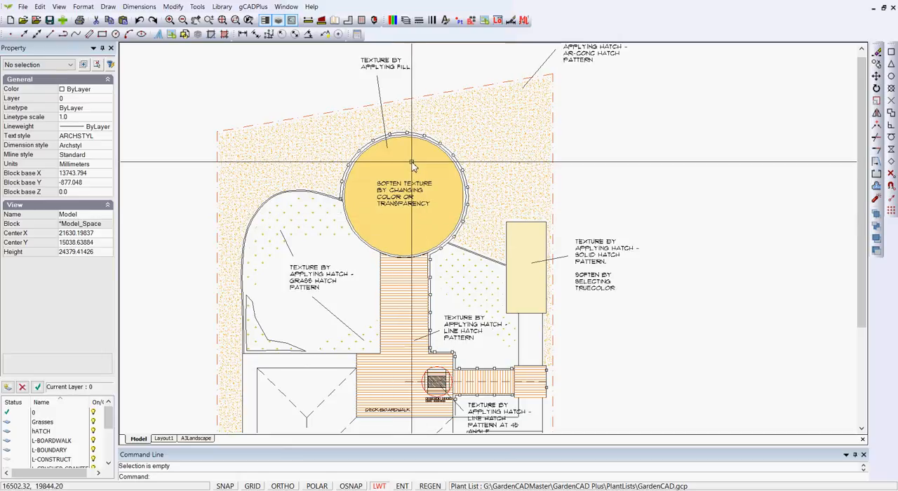
click(412, 163)
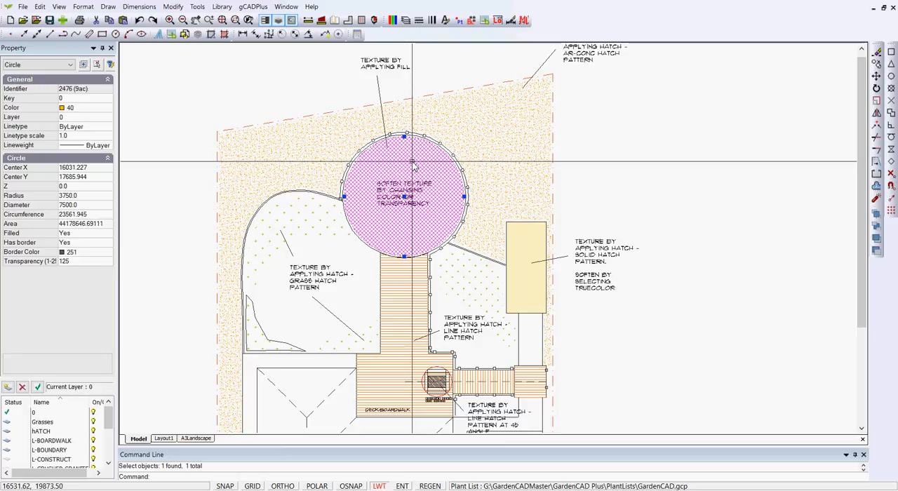
key(Escape)
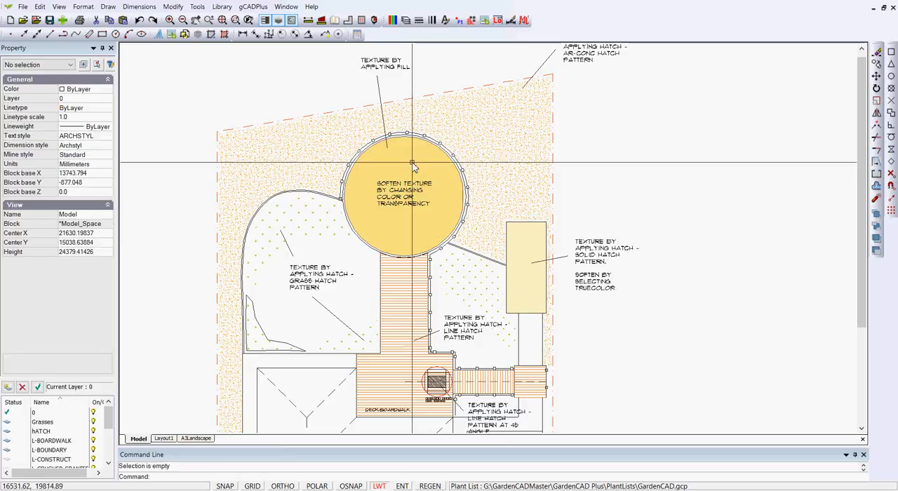
Step: Draw a circle with a radius of about 2893 mm in the empty area beyond the plan's right-hand boundary
click(108, 7)
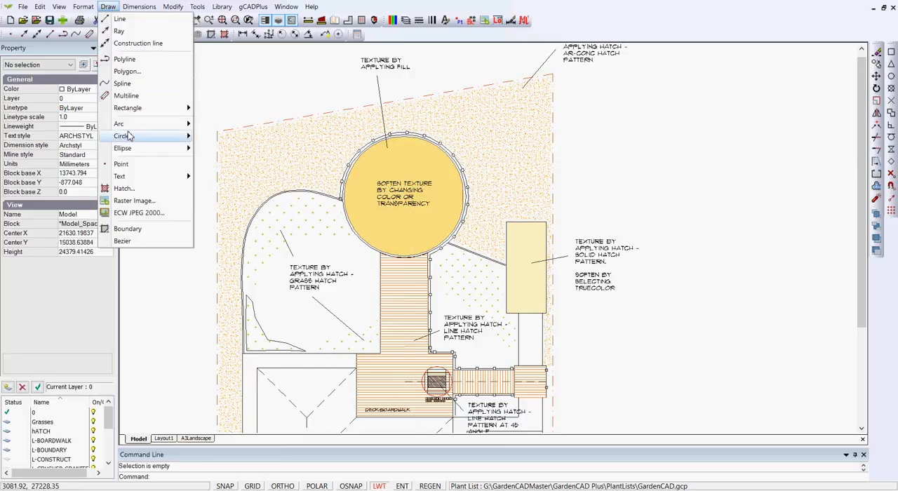
mouse_move(176, 141)
click(214, 137)
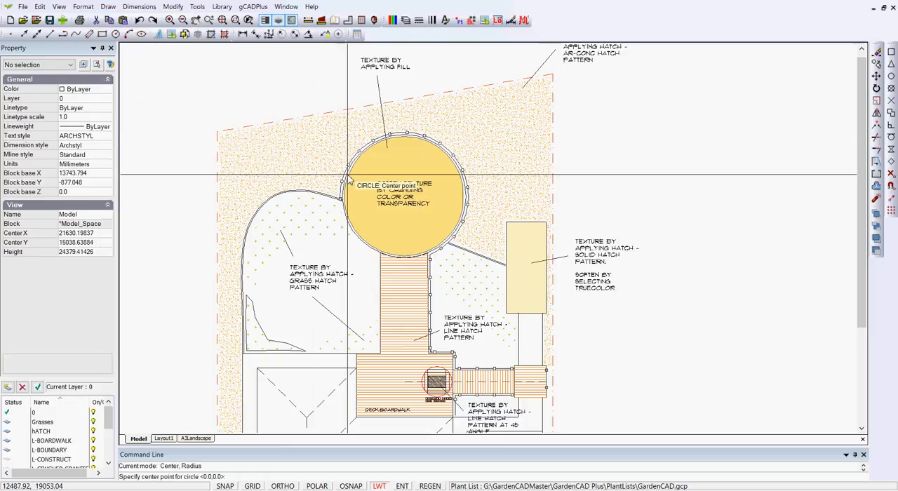
click(639, 150)
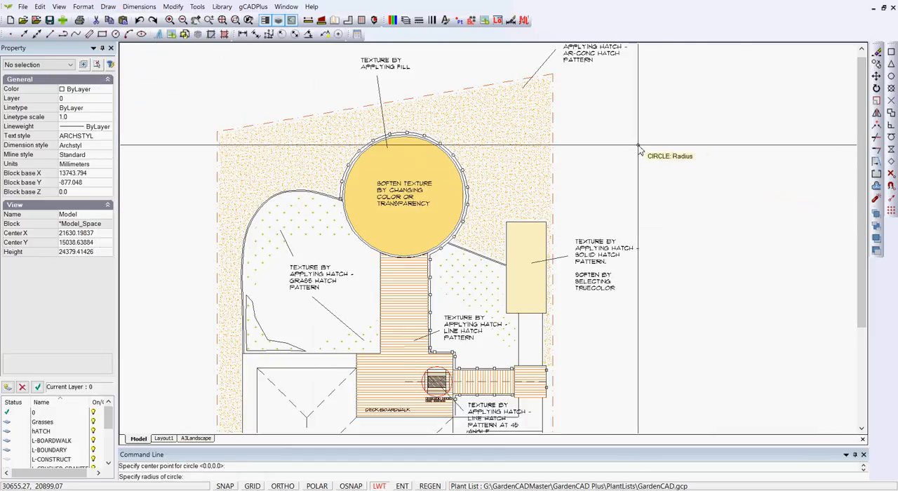
Step: Set the new circle's color to 40 and its Filled property to Yes
click(671, 180)
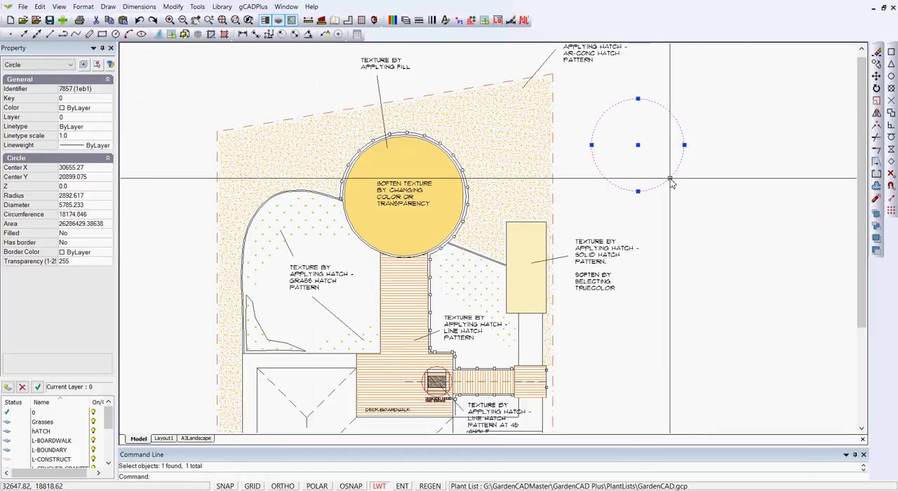
click(105, 109)
click(108, 108)
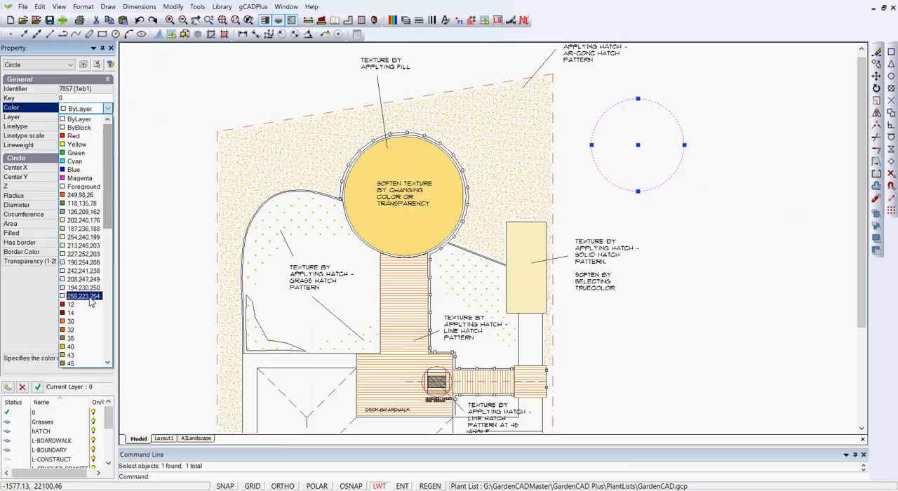
click(88, 347)
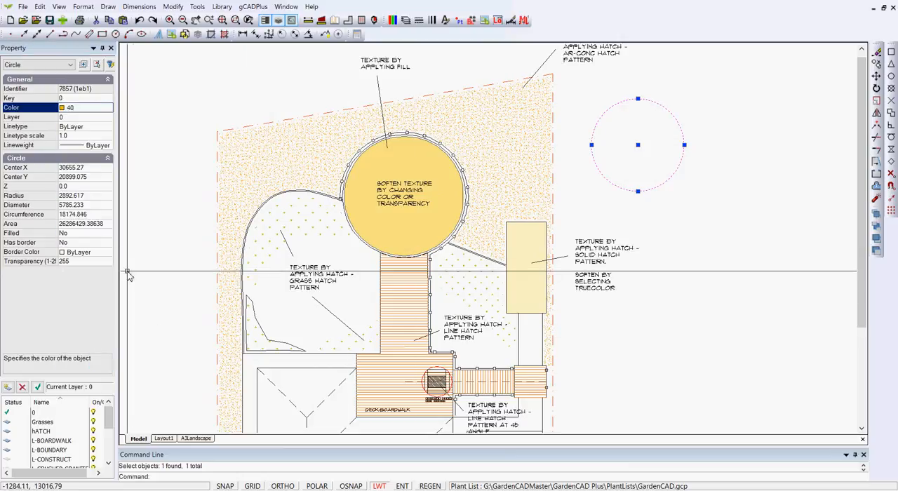
click(96, 236)
double_click(94, 236)
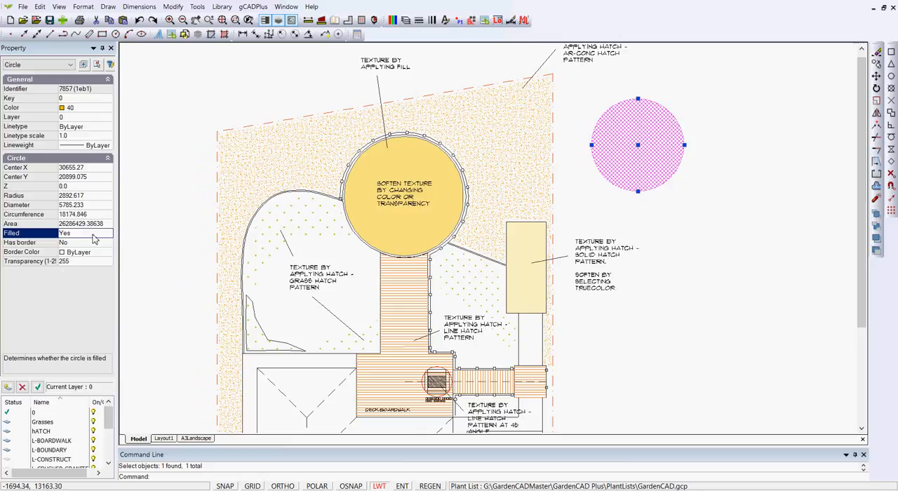
key(Escape)
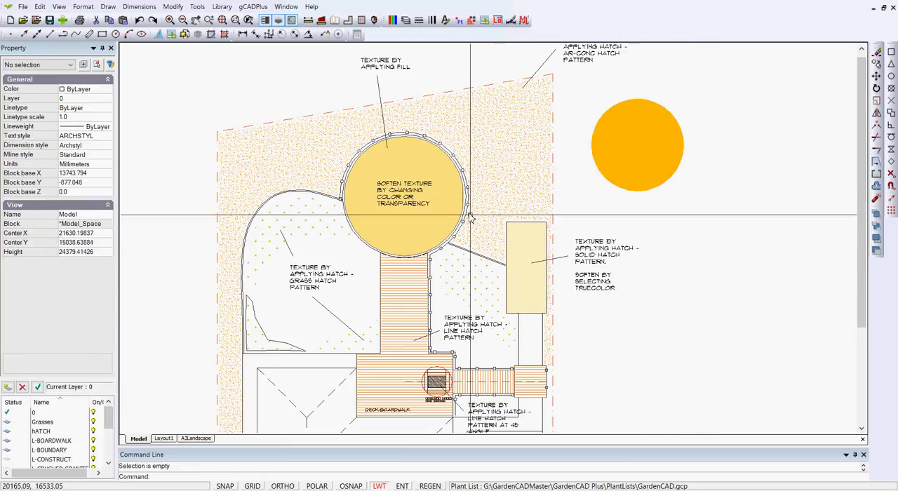
click(387, 170)
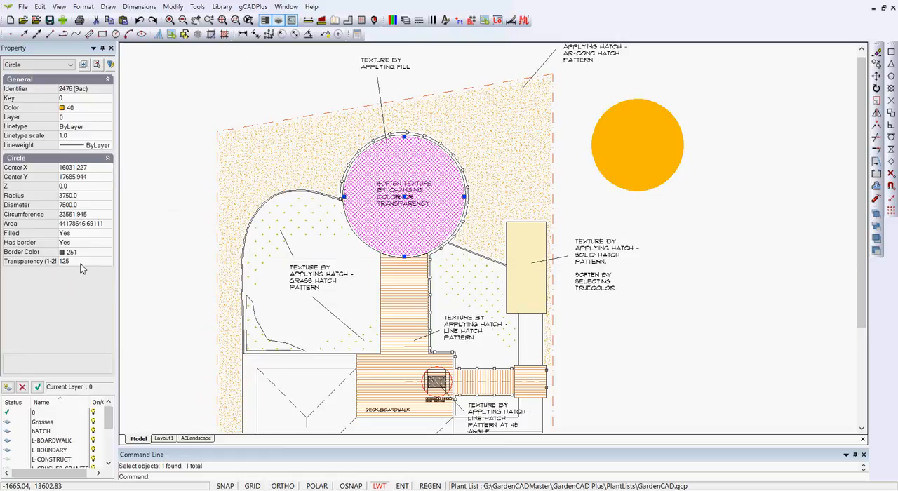
key(Escape)
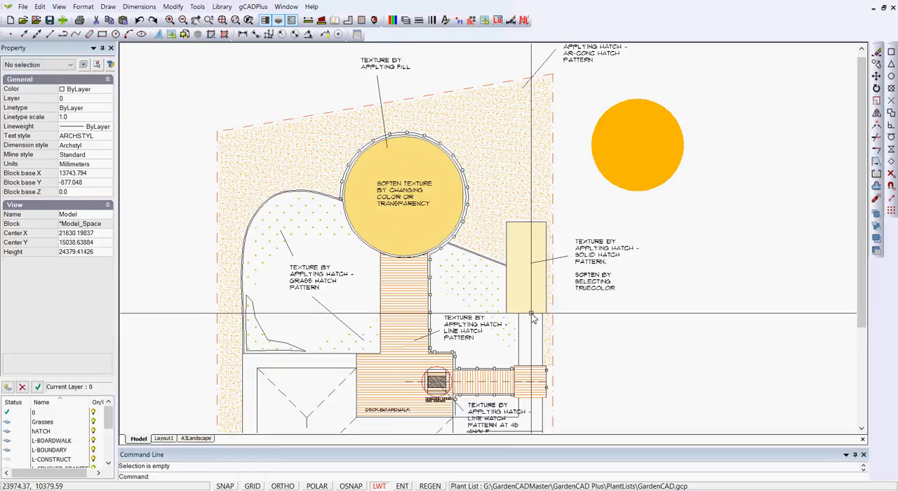
Step: Delete the pale yellow solid hatch inside the rectangle beside the boundary
scroll(587, 272, up, 1)
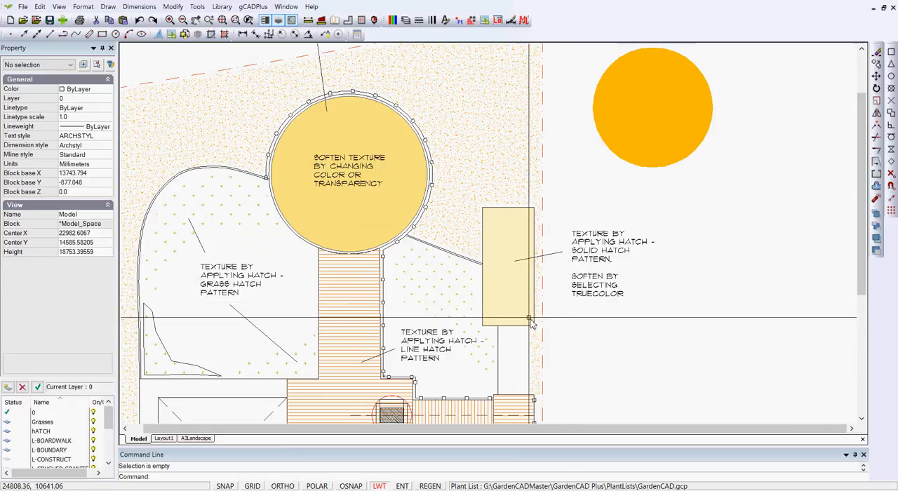
click(511, 293)
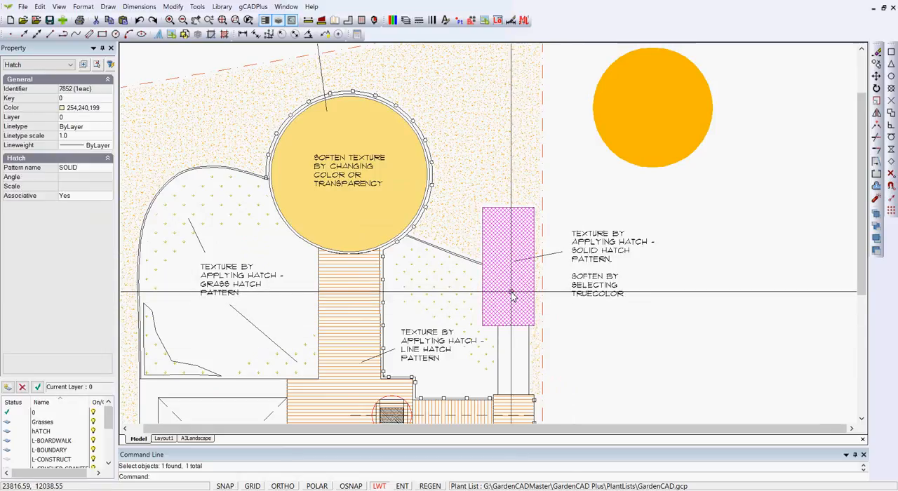
key(Delete)
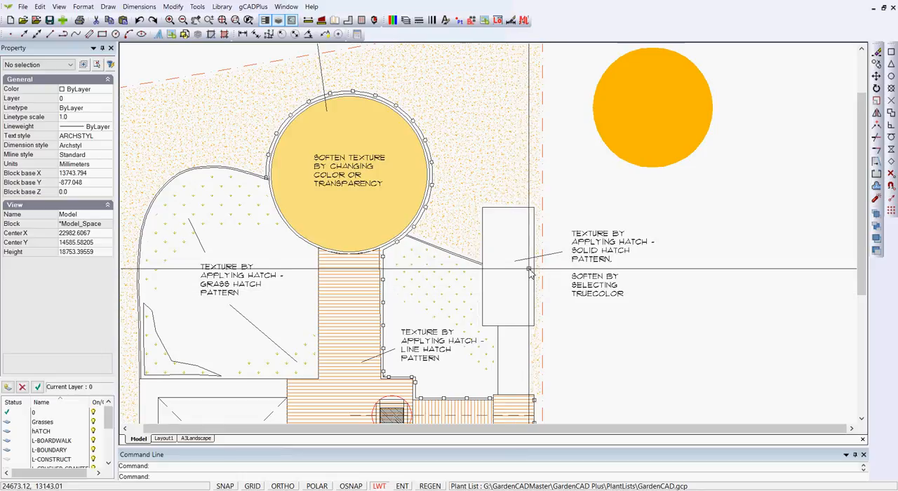
Step: Hatch the empty rectangle beside the boundary with the SOLID pattern
click(108, 6)
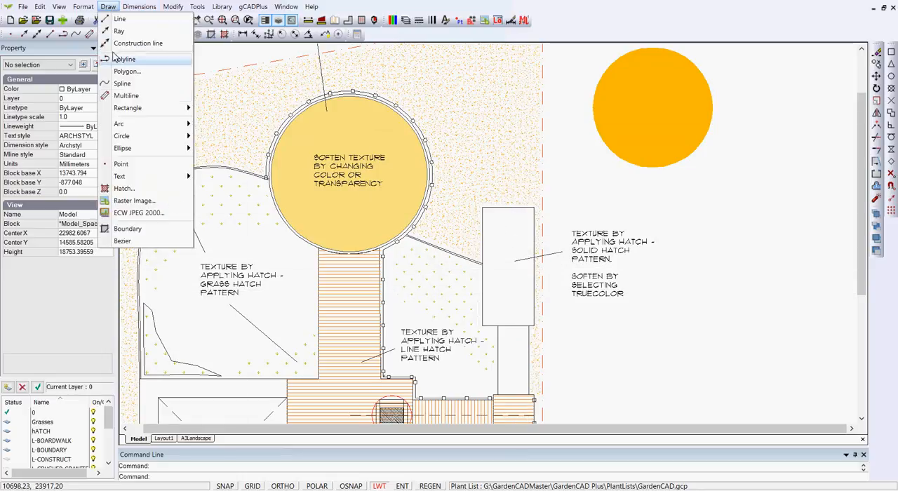
click(135, 189)
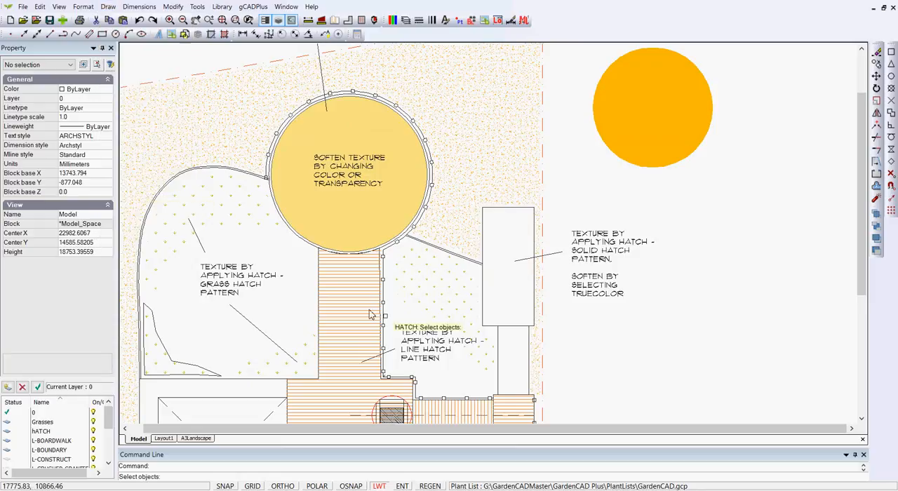
click(517, 328)
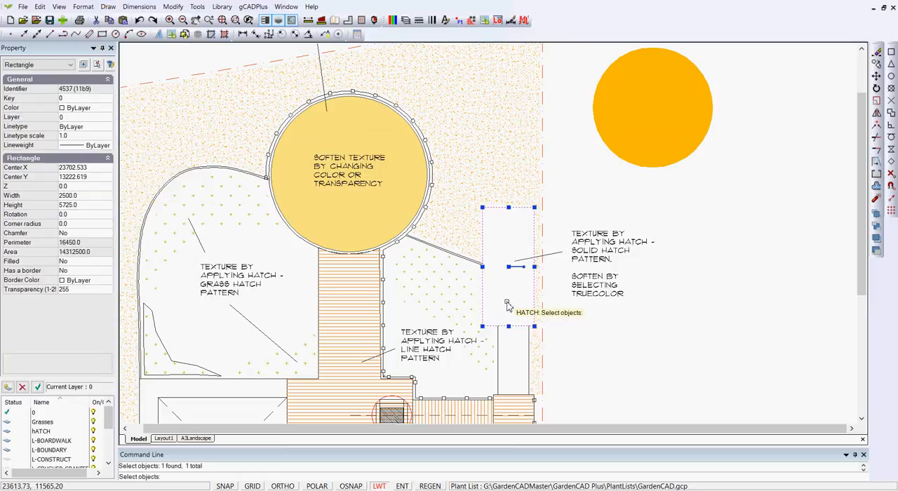
key(Return)
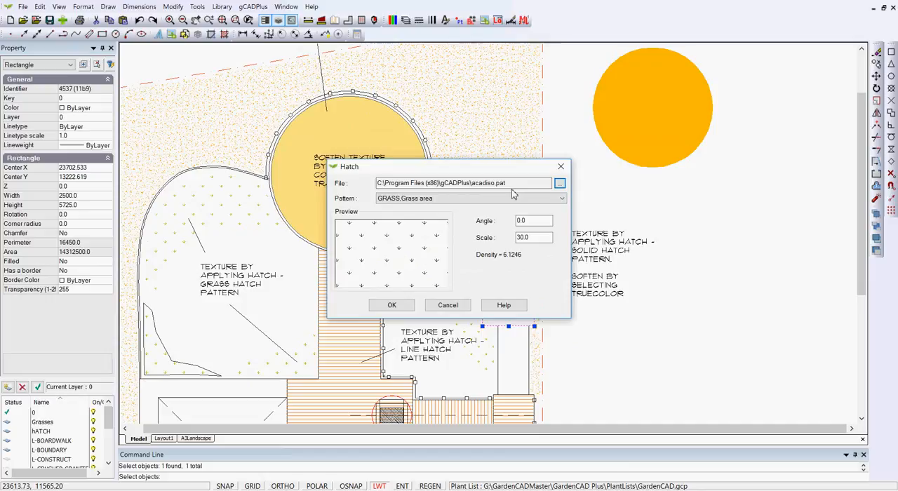
click(561, 198)
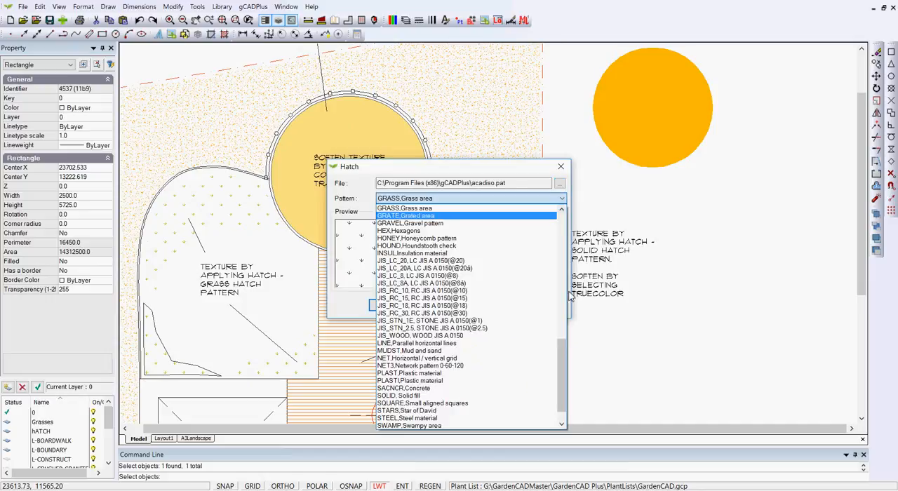
drag(567, 341, 570, 209)
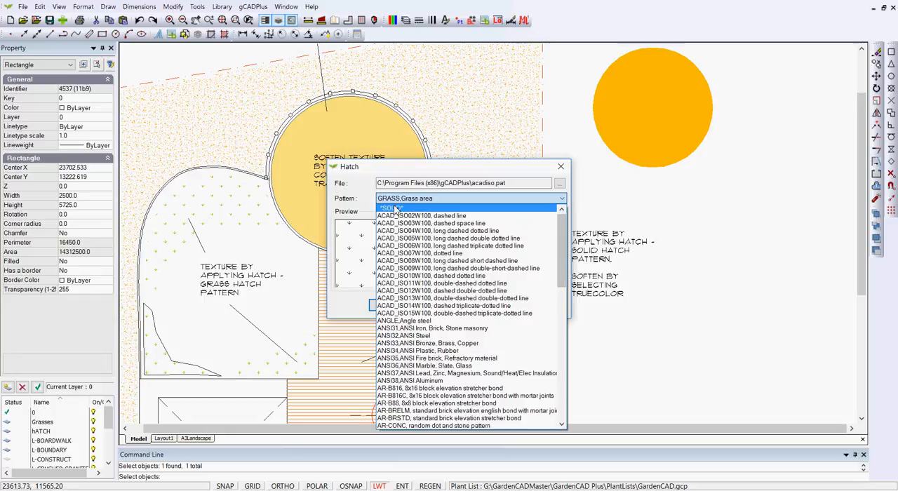
click(394, 208)
click(389, 307)
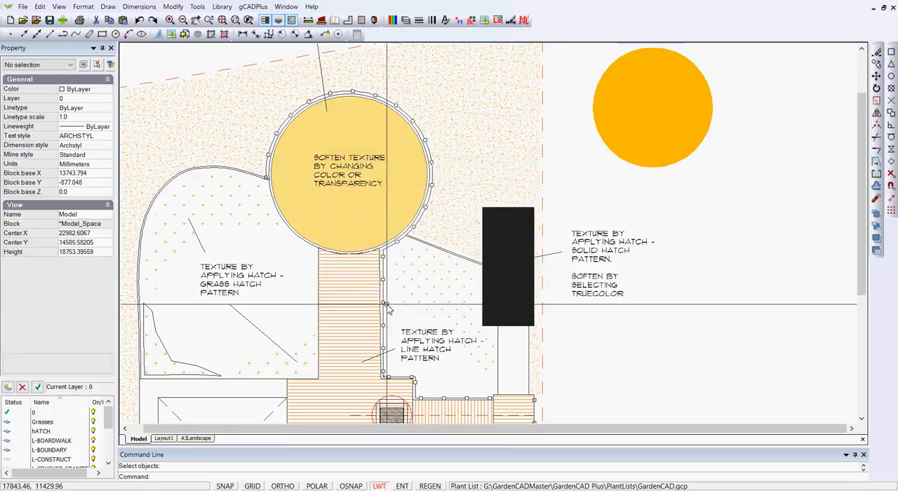
Step: Set the rectangle's solid hatch to a soft yellow true color, RGB 254, 244, 175
click(521, 280)
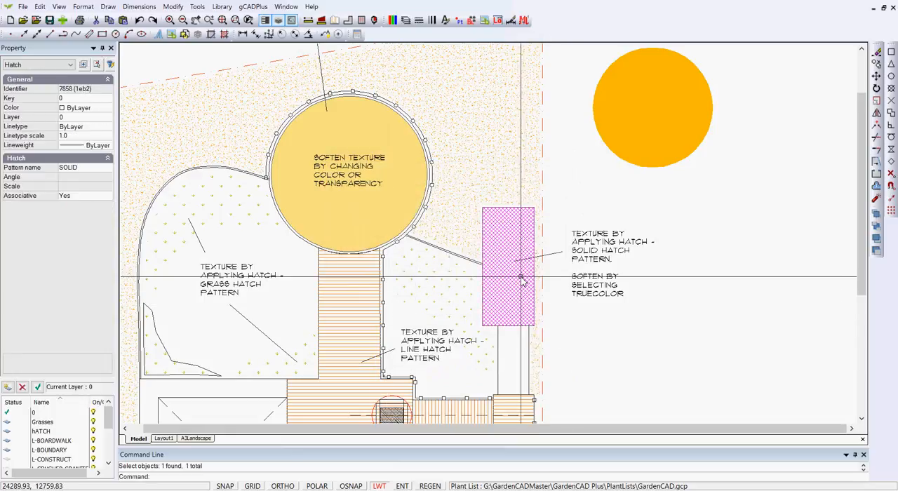
click(103, 108)
click(107, 108)
drag(110, 194, 118, 353)
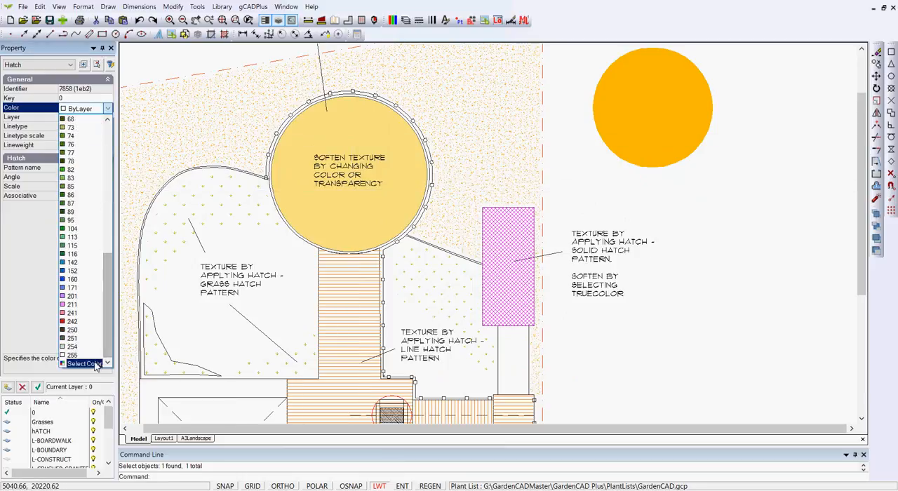
click(86, 363)
click(357, 140)
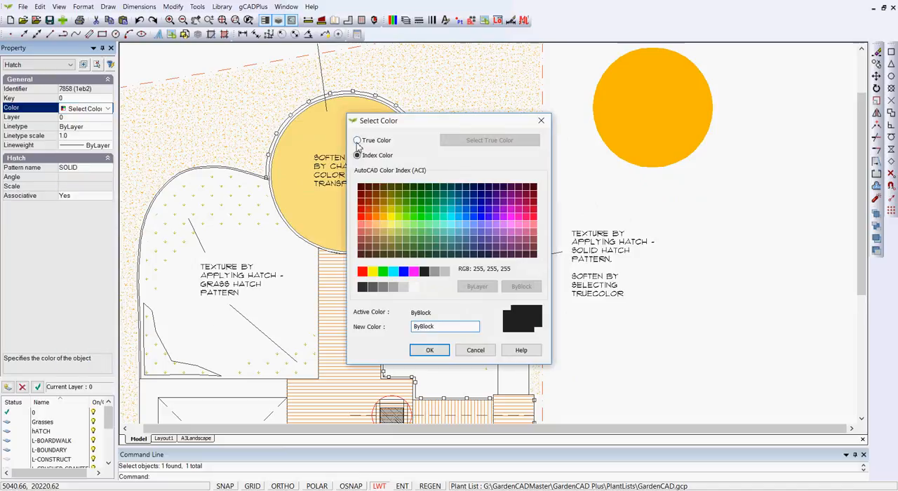
click(489, 143)
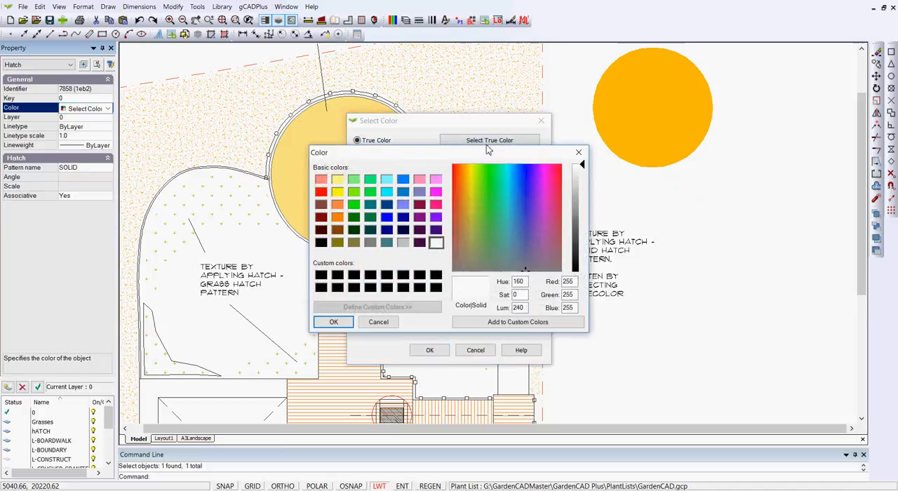
click(469, 167)
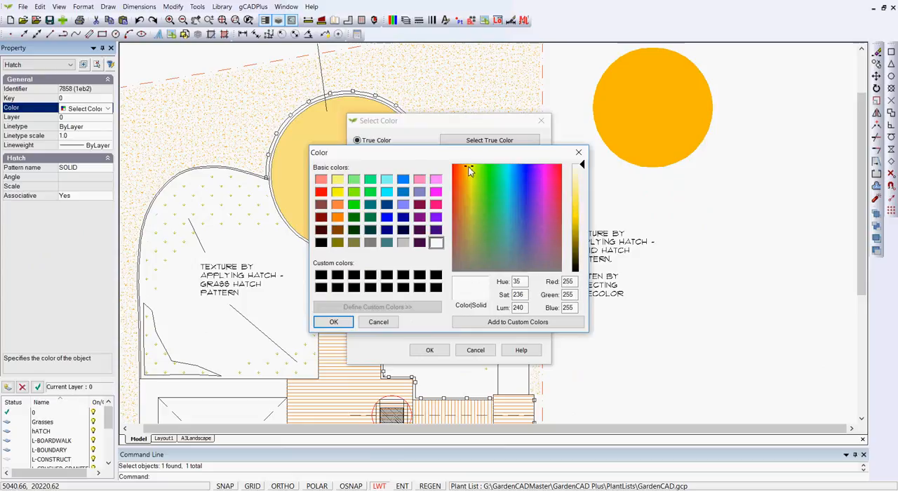
click(577, 184)
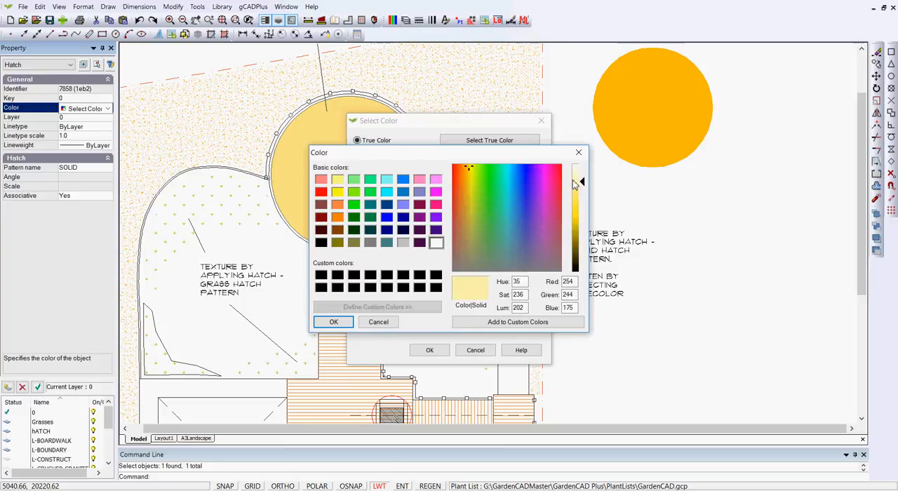
click(334, 321)
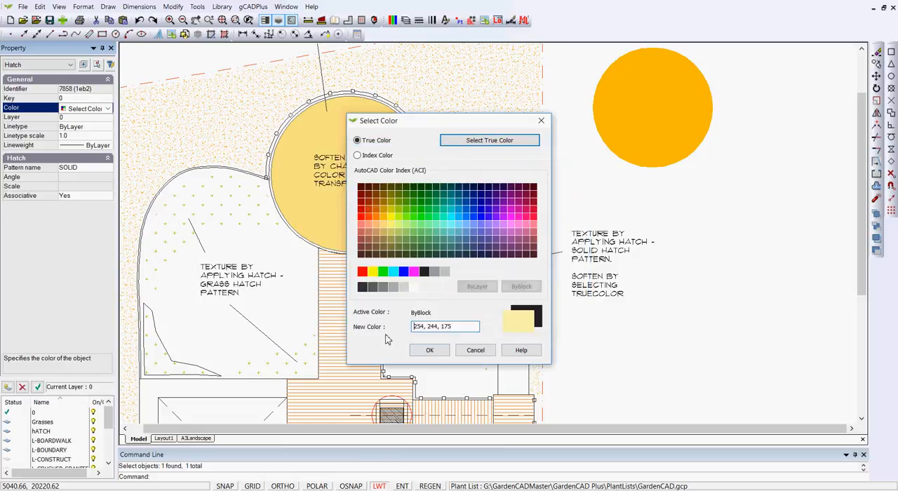
click(430, 350)
right_click(632, 347)
click(650, 364)
Step: Send the rectangle's solid yellow hatch to the back of the draw order
scroll(525, 261, up, 1)
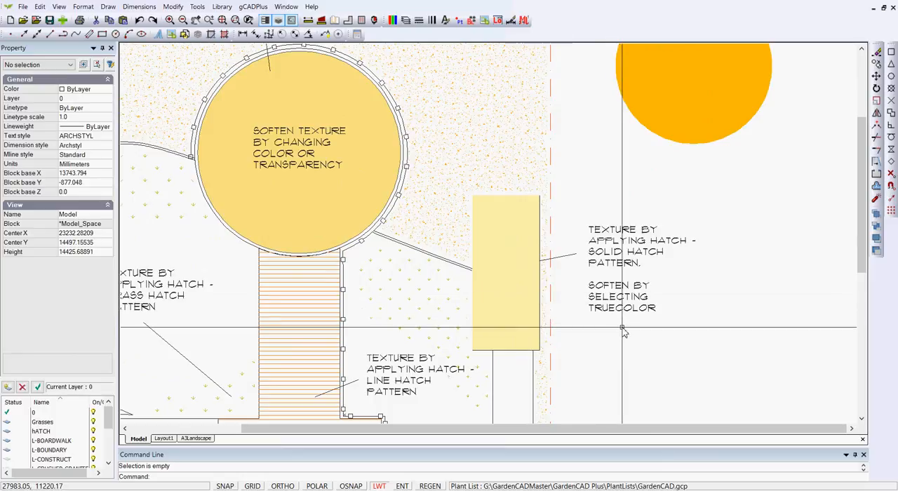
scroll(622, 330, down, 2)
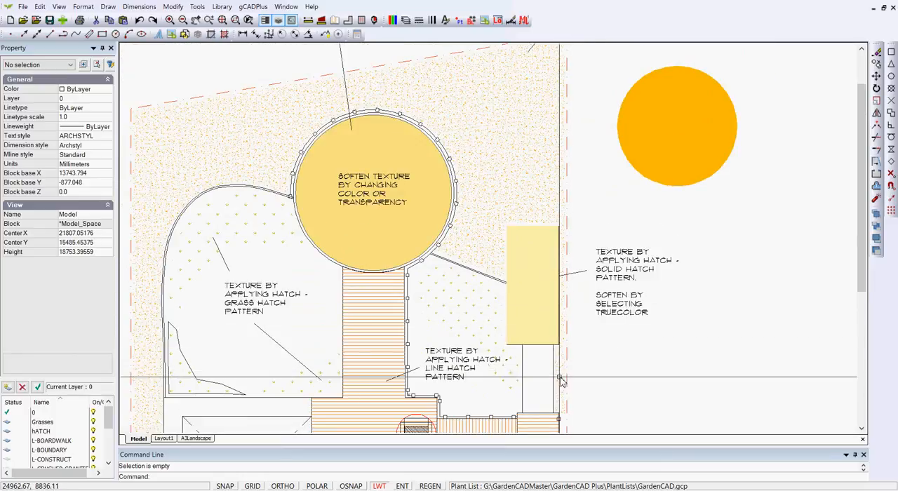
click(533, 304)
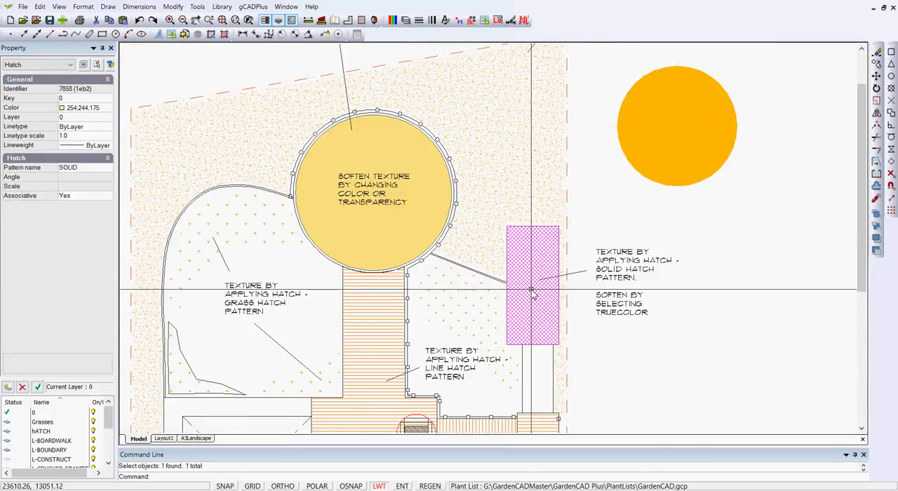
click(198, 6)
mouse_move(292, 141)
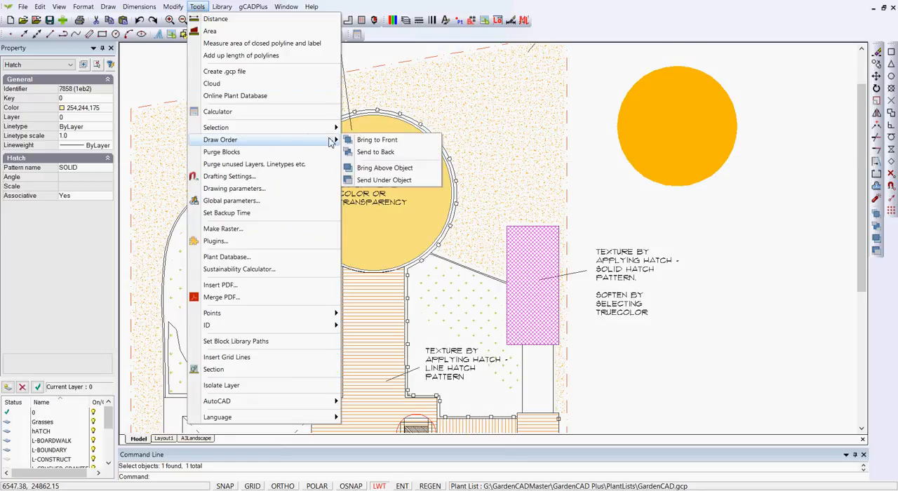
click(382, 153)
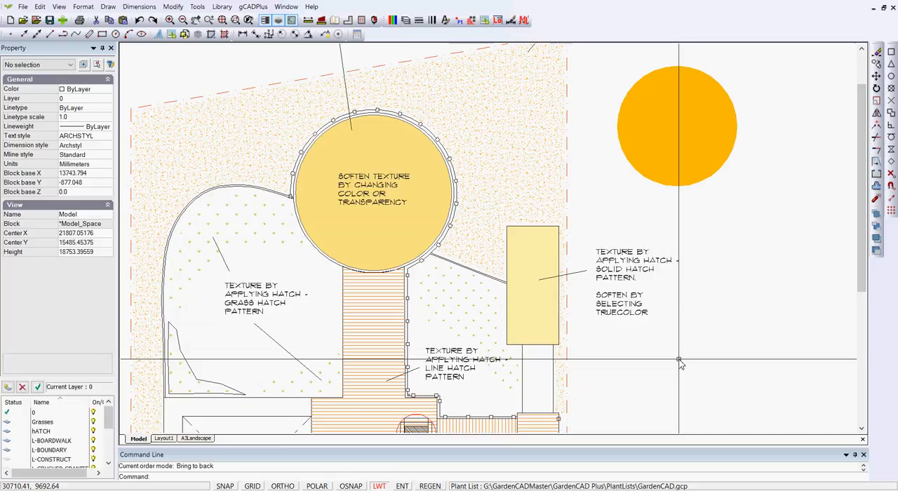
Step: Change the transparency value of the large filled circle in the plan to soften its fill further
click(370, 234)
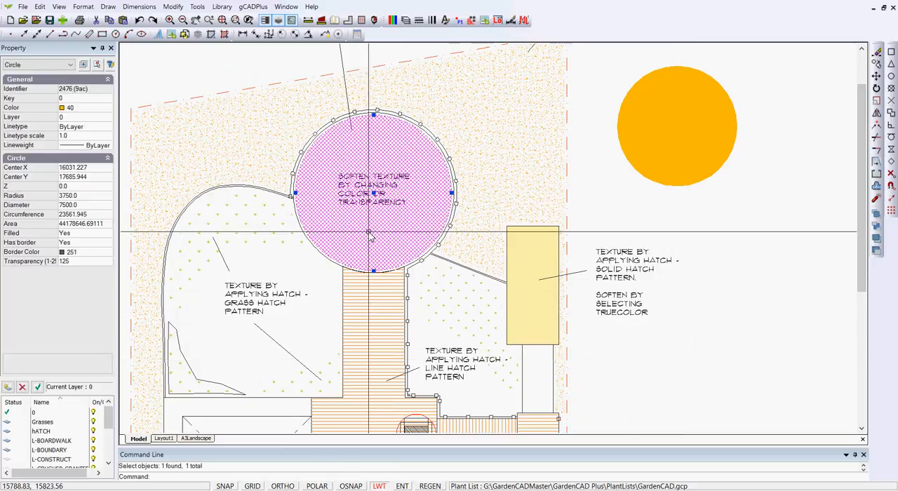
click(80, 262)
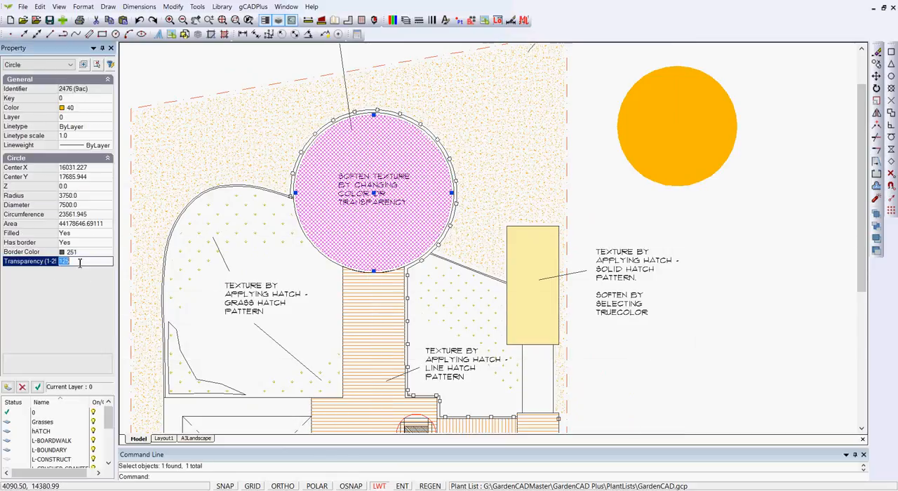
text(50)
key(Escape)
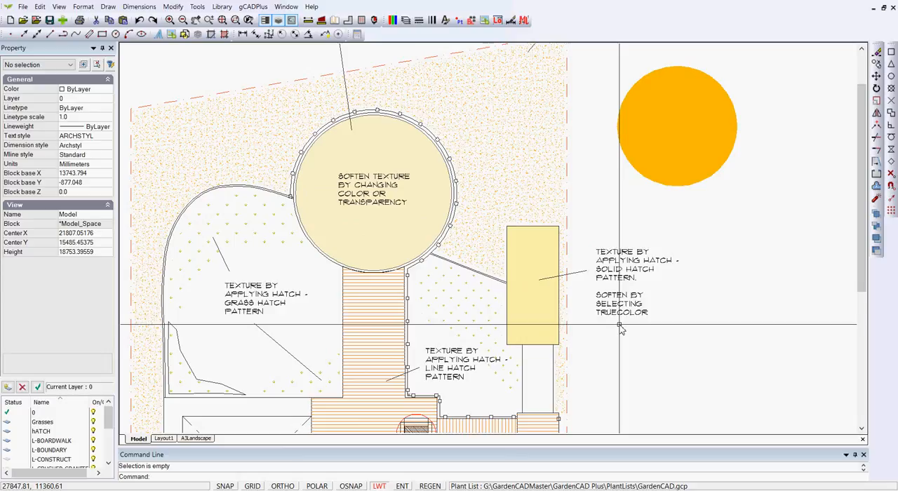
Step: Select the filled circle and the rectangle's solid hatch together to compare the two softened textures
scroll(447, 220, down, 2)
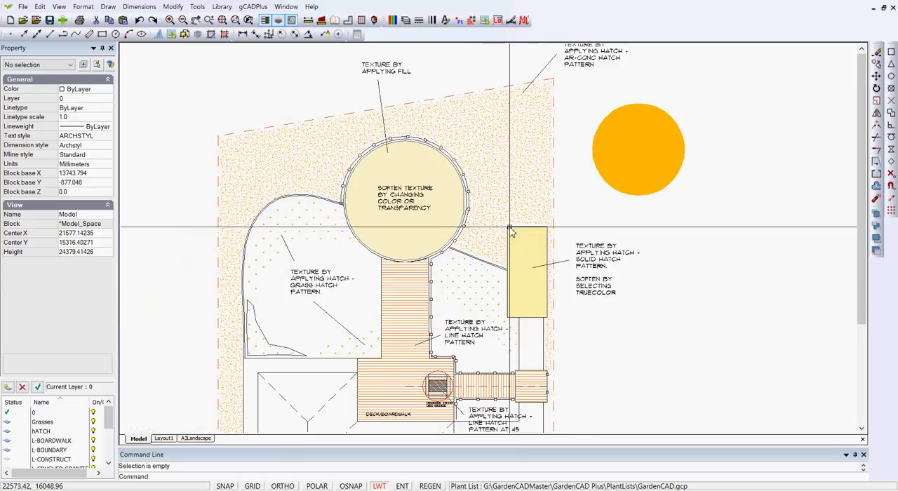
click(442, 218)
click(528, 304)
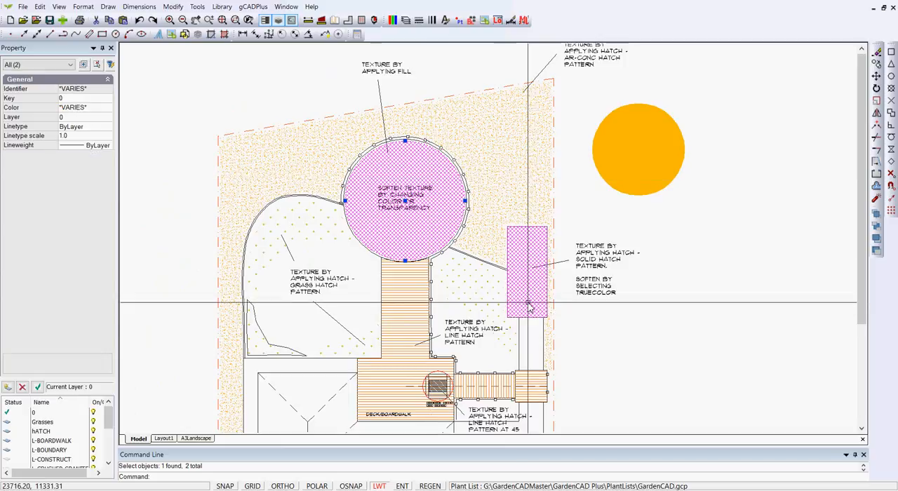
key(Escape)
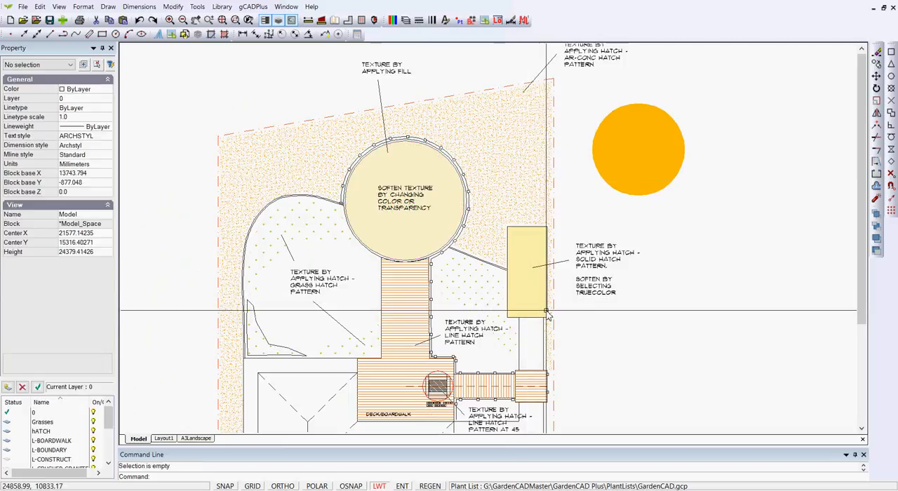
Step: Inspect the hatch properties of the speckled mulch area surrounding the large circle
scroll(577, 121, up, 2)
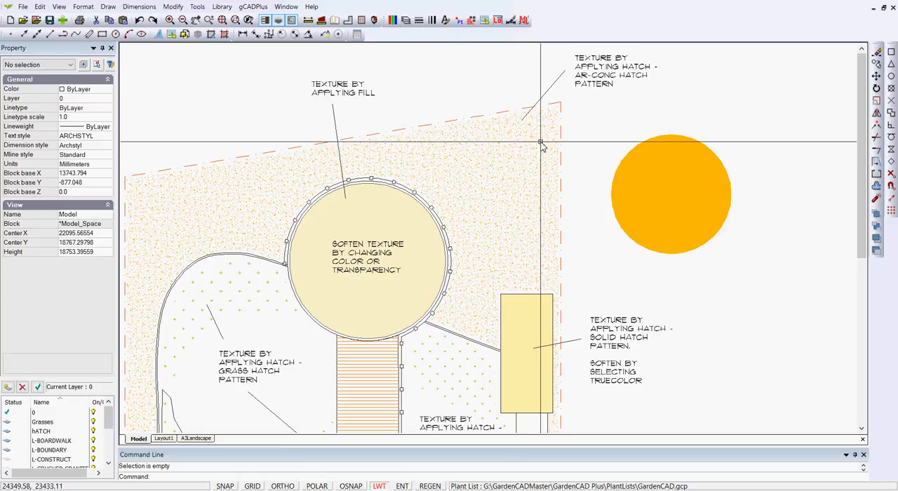
click(494, 190)
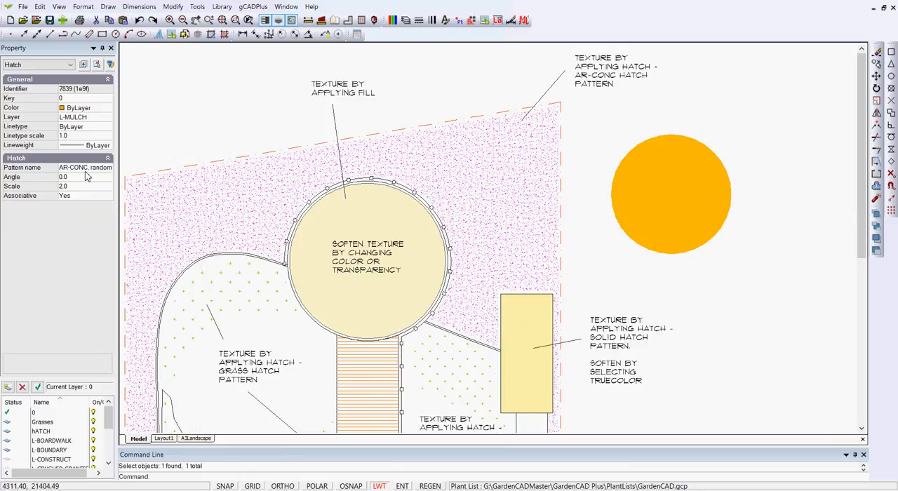
key(Escape)
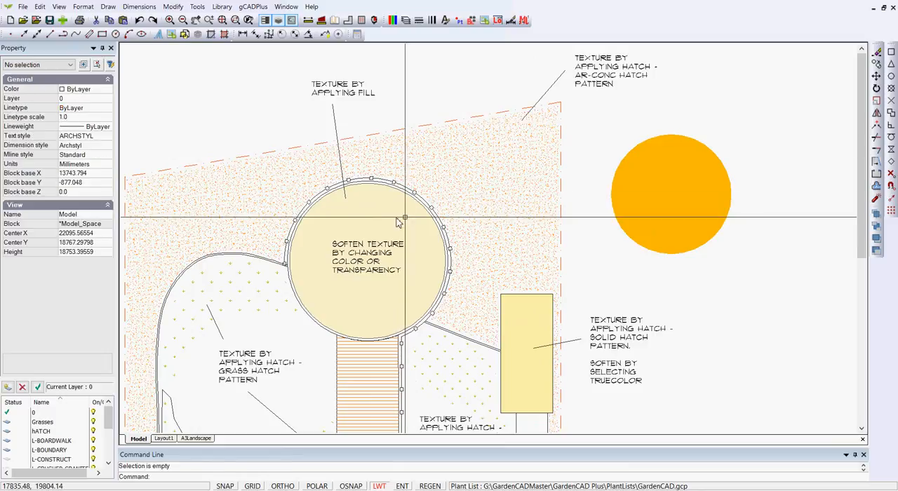
Step: Inspect the hatch properties of the grass texture along the edge of the lawn
scroll(501, 206, up, 2)
scroll(503, 208, down, 3)
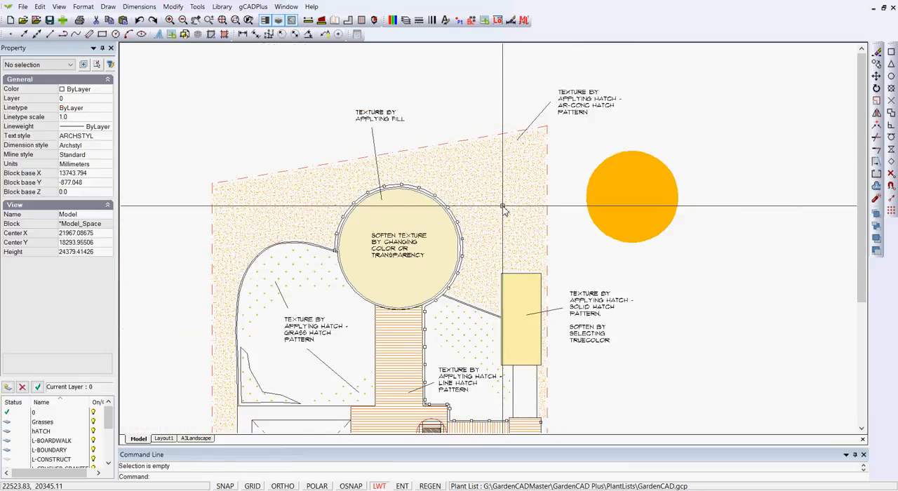
middle_drag(344, 345, 433, 204)
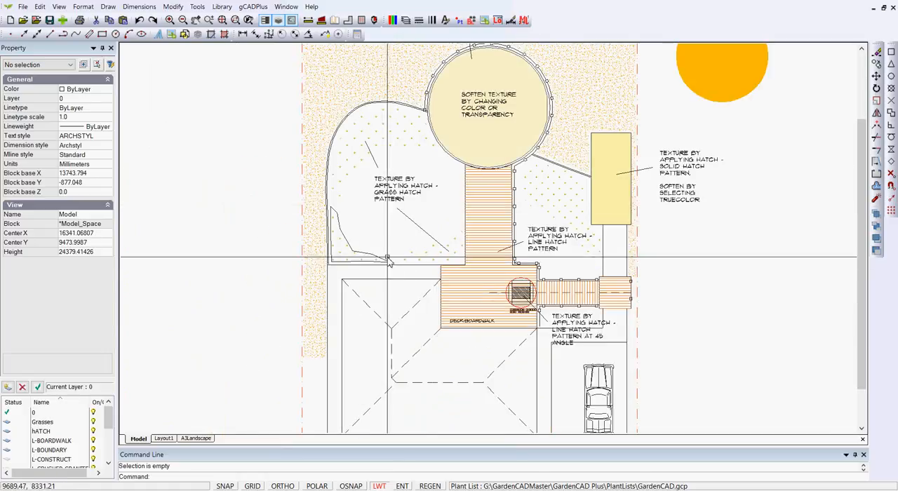
scroll(388, 258, up, 2)
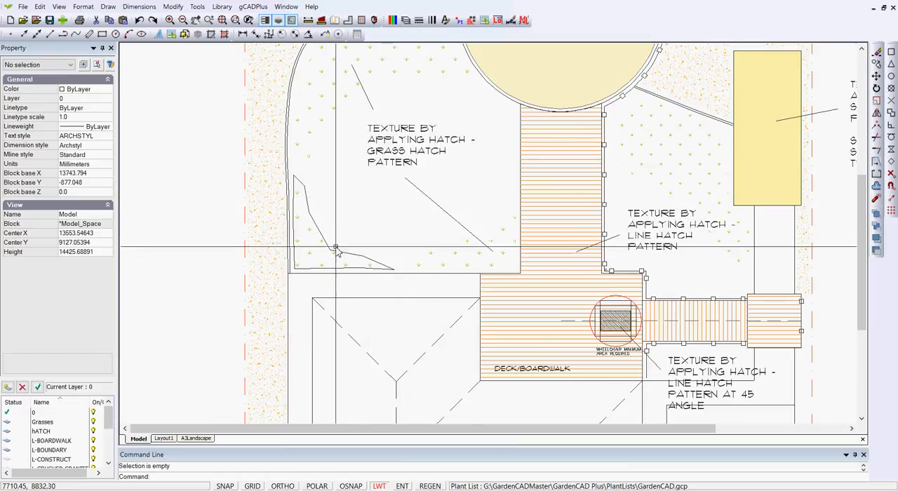
click(321, 99)
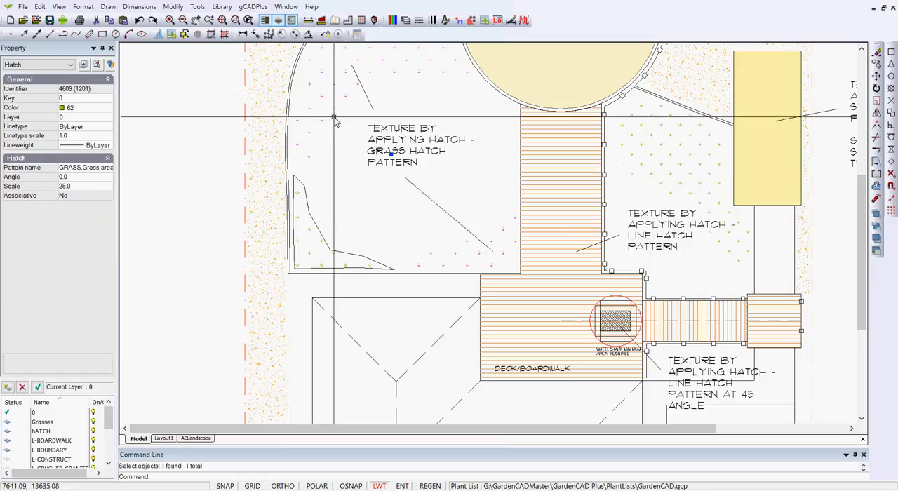
key(Escape)
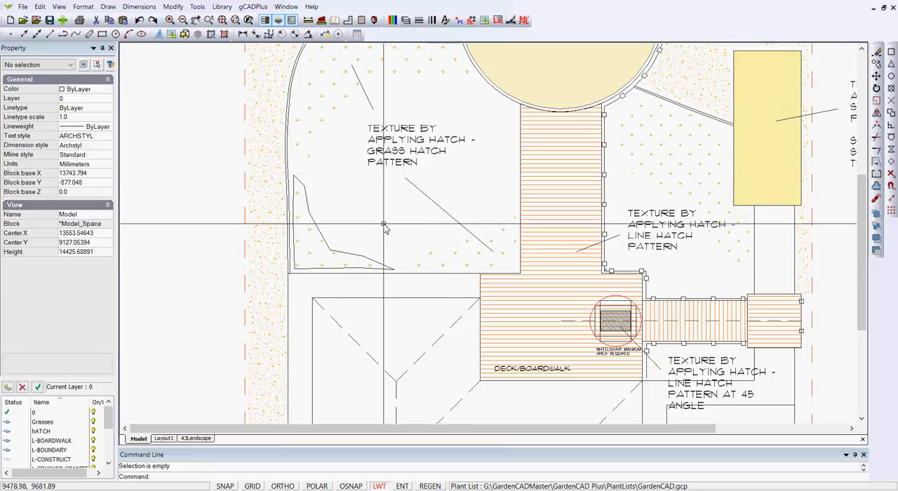
Step: Delete the grass hatch inside the small closed polyline in the lawn's lower corner
scroll(325, 235, up, 2)
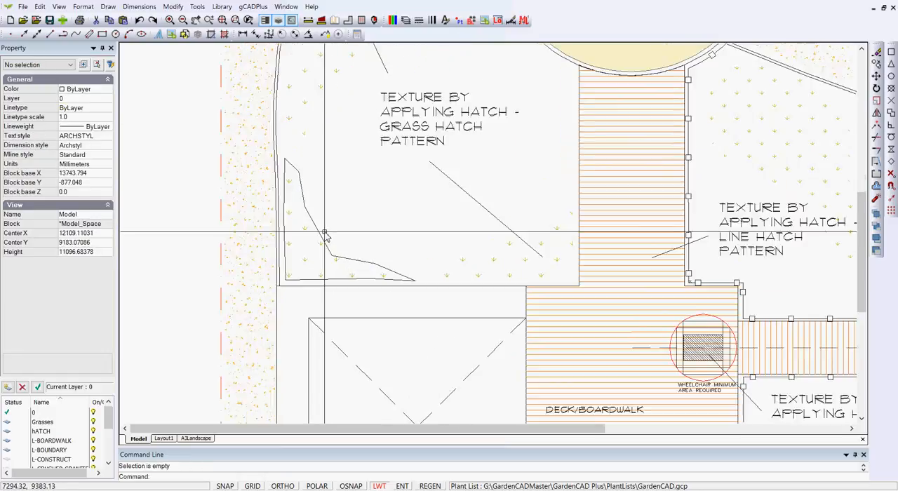
click(309, 231)
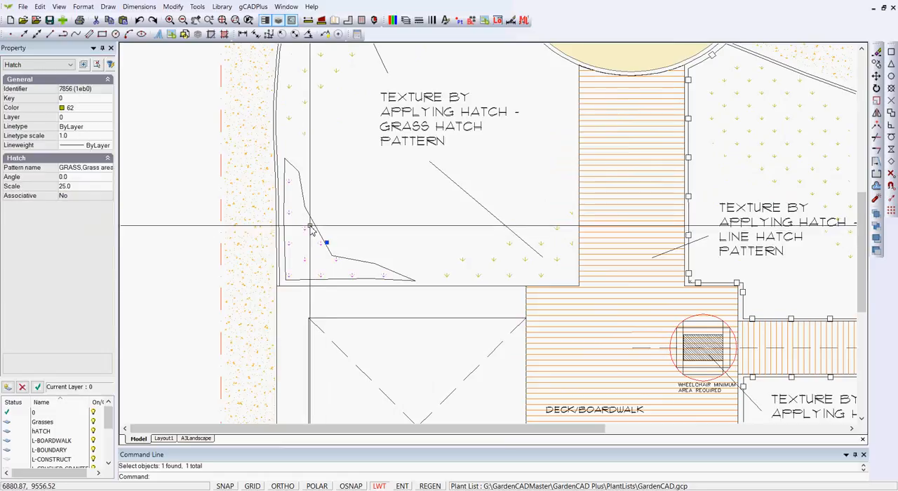
key(Delete)
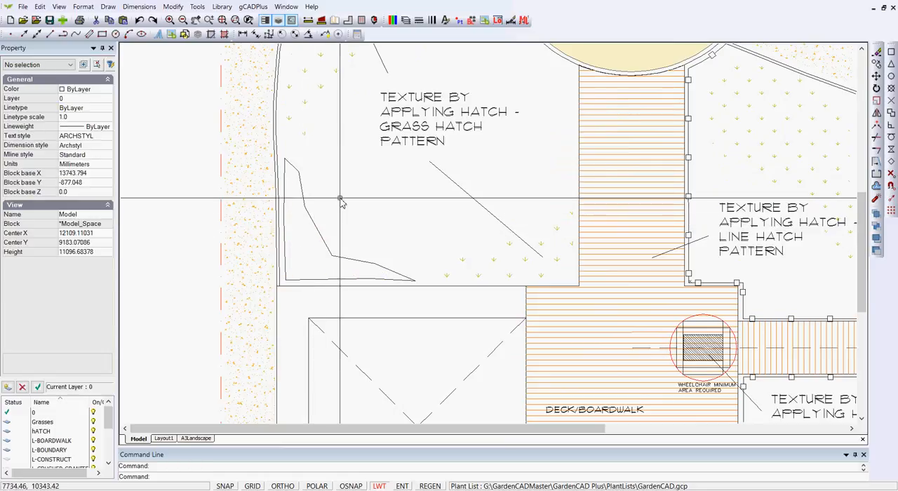
Step: Hatch the small closed polyline in the lawn corner with the GRASS pattern at scale 30 and angle 0
click(108, 7)
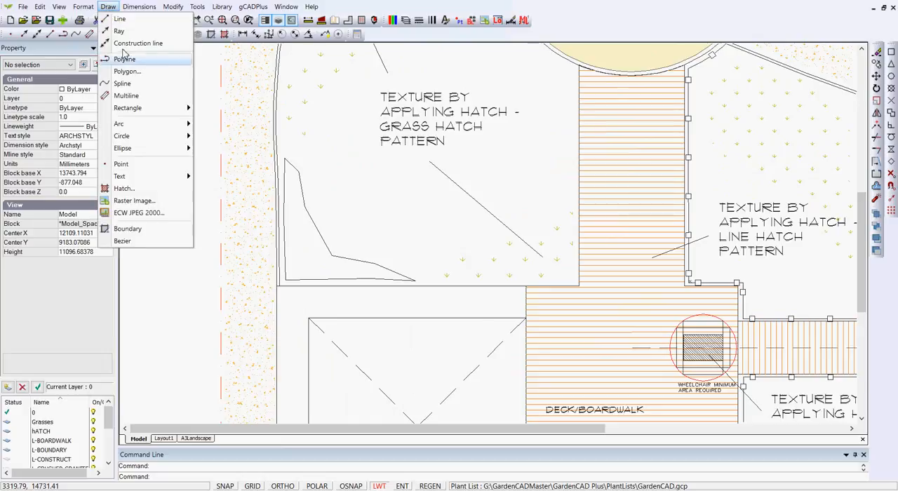
click(134, 192)
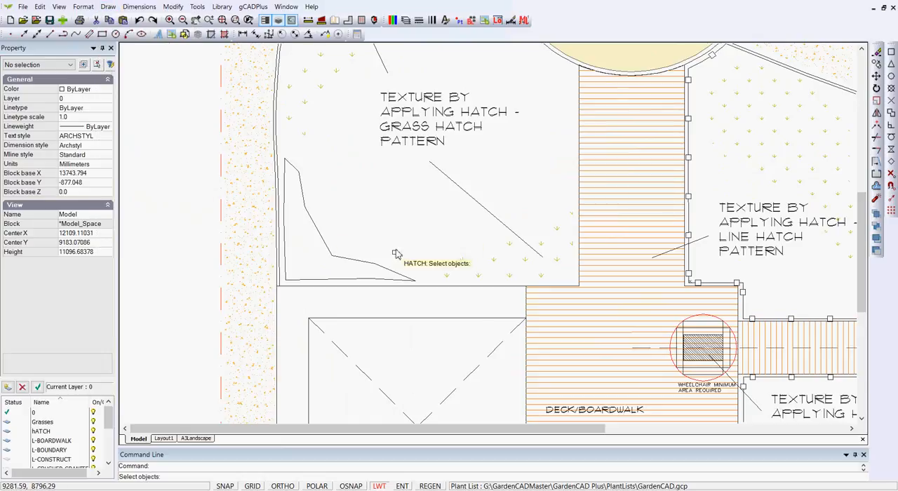
click(410, 280)
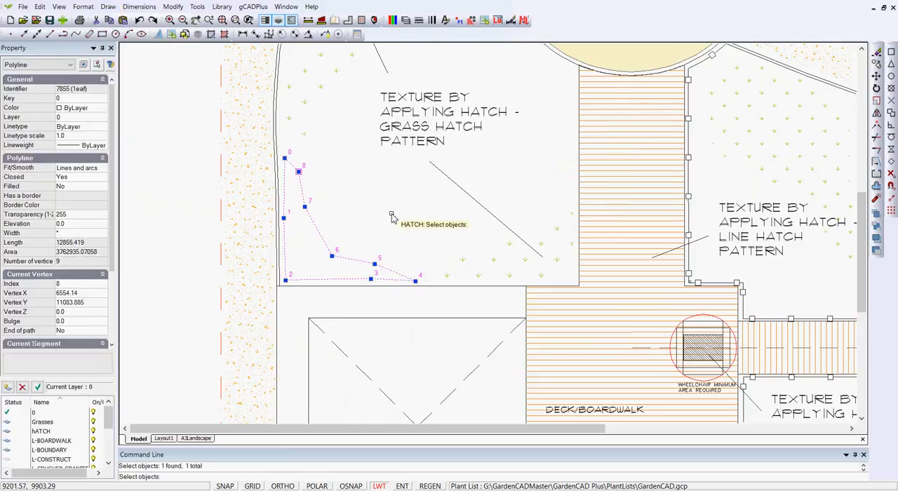
key(Return)
click(562, 200)
drag(562, 265, 562, 354)
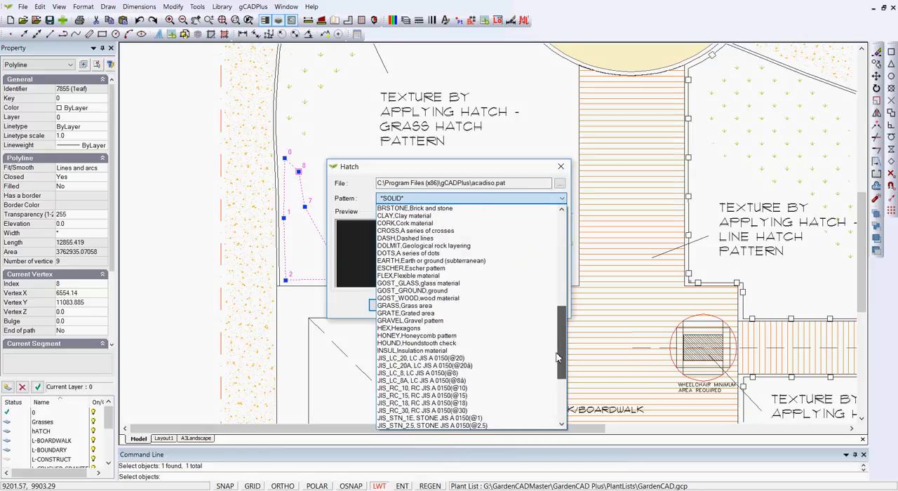
click(421, 306)
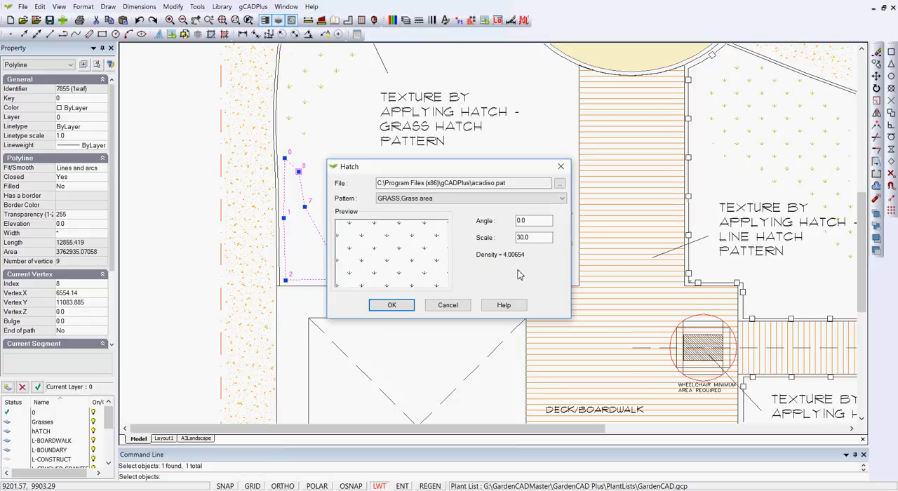
click(392, 306)
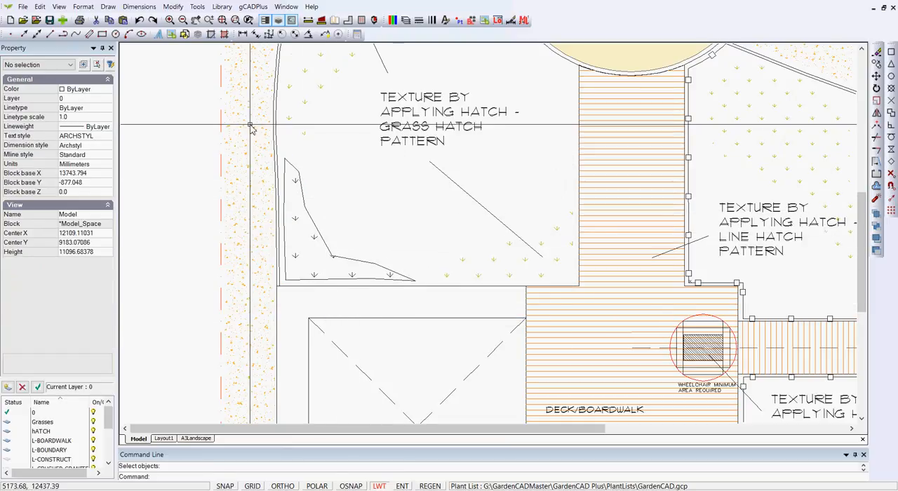
Step: Match the corner grass hatch's properties to those of the existing lawn grass hatch
click(168, 9)
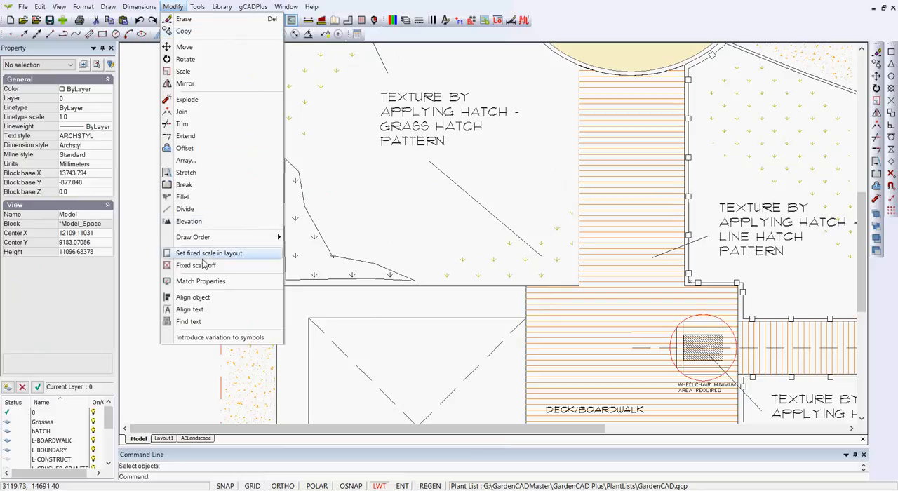
click(203, 281)
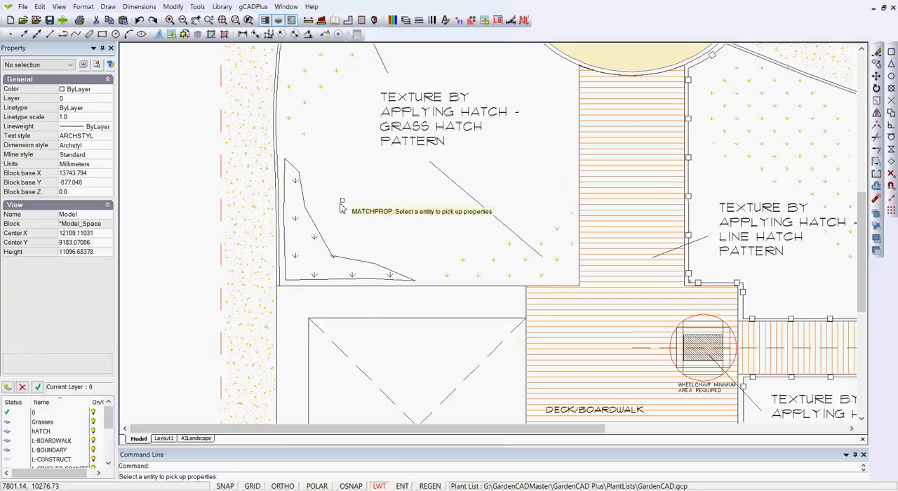
click(305, 105)
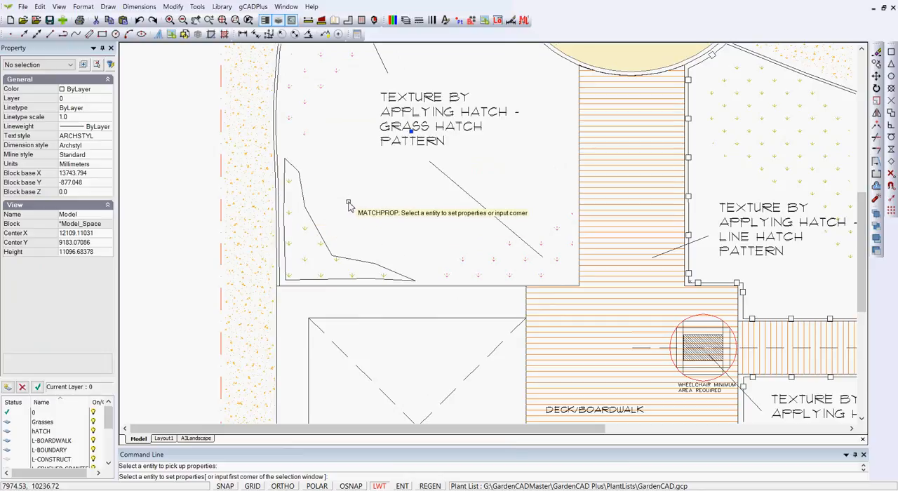
click(306, 105)
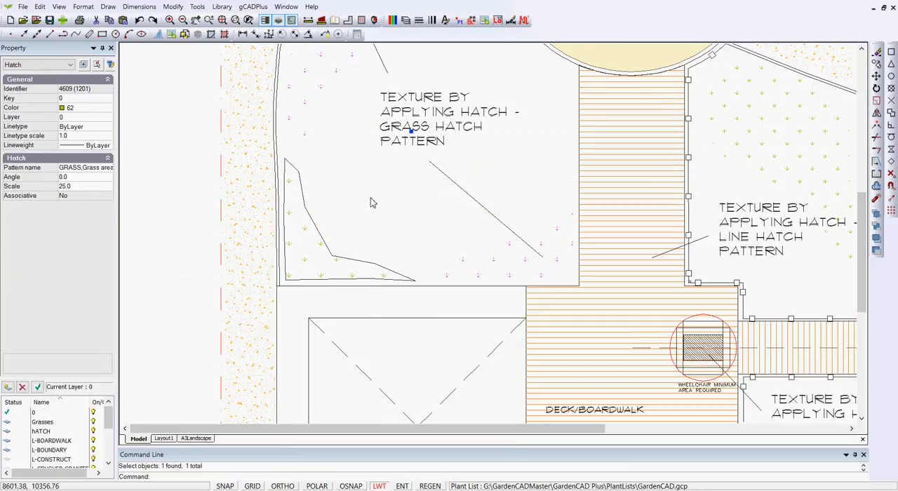
key(Escape)
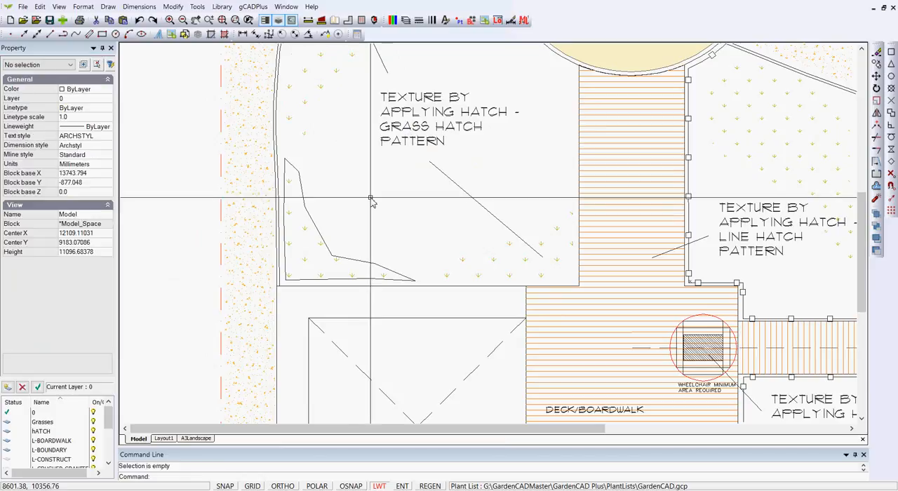
Step: Move the closed polyline outlining the corner grass hatch to layer L-DIM
click(315, 236)
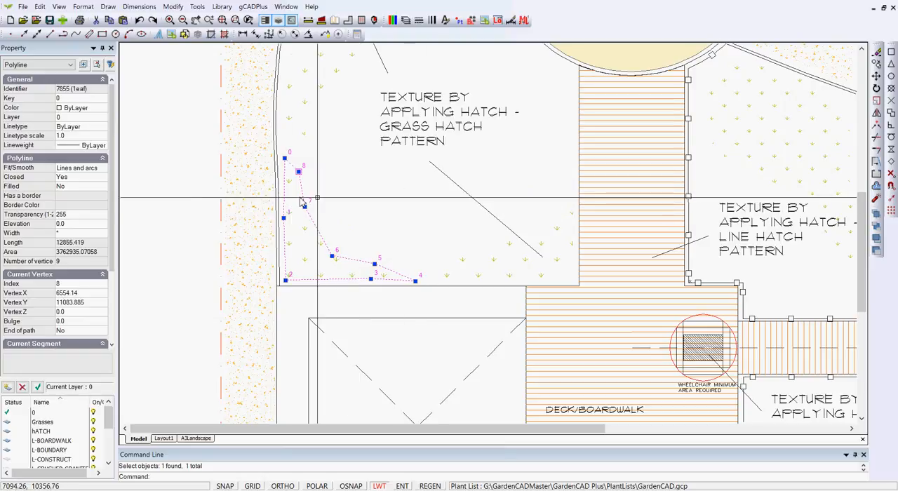
click(104, 116)
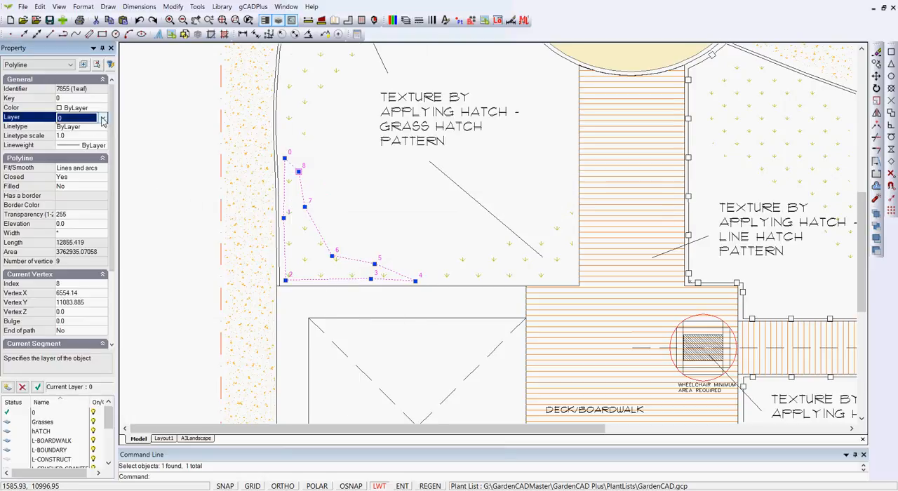
click(104, 116)
click(105, 190)
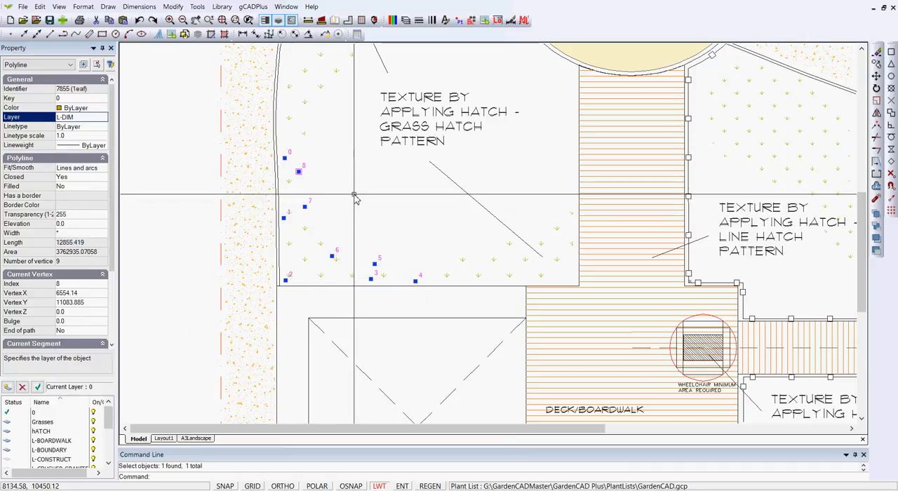
key(Escape)
Step: Inspect the hatch properties of the line texture on the deck and boardwalk
scroll(374, 202, down, 1)
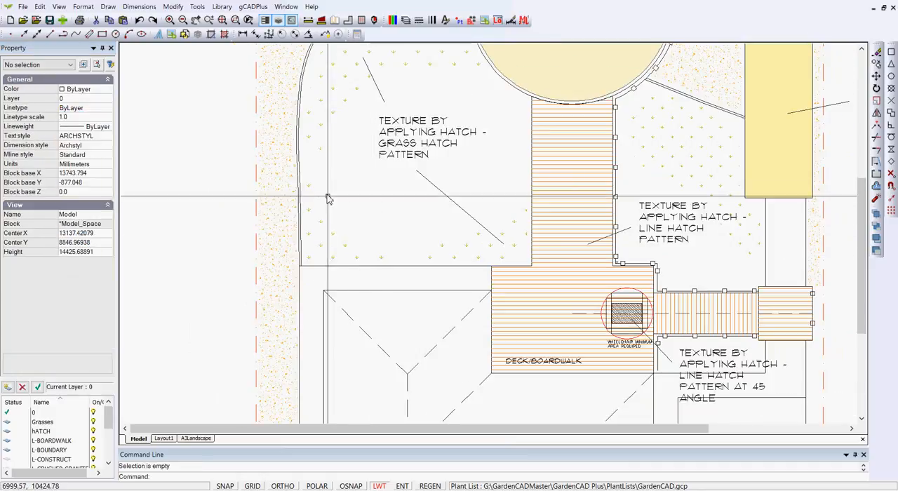
scroll(389, 217, down, 1)
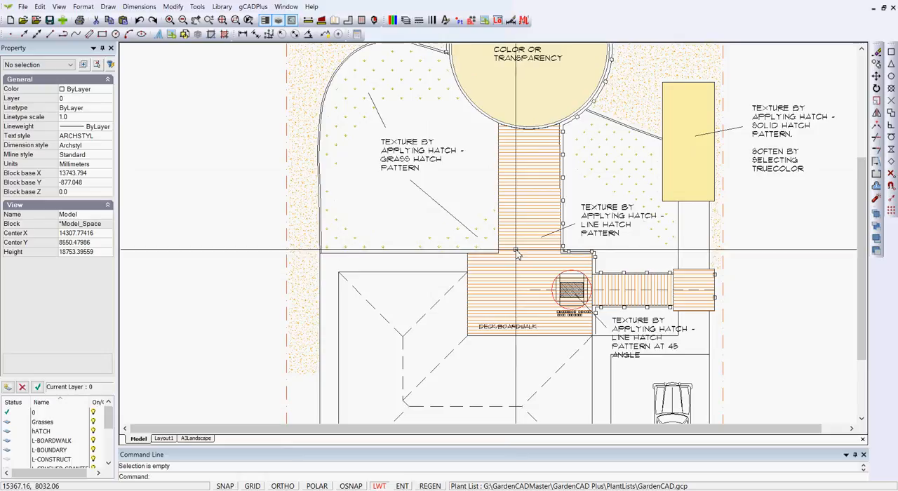
scroll(526, 242, up, 1)
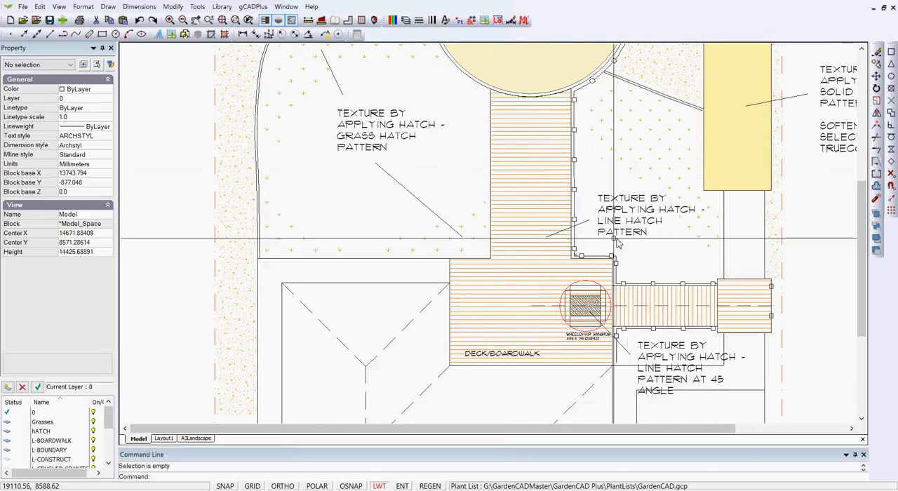
click(537, 208)
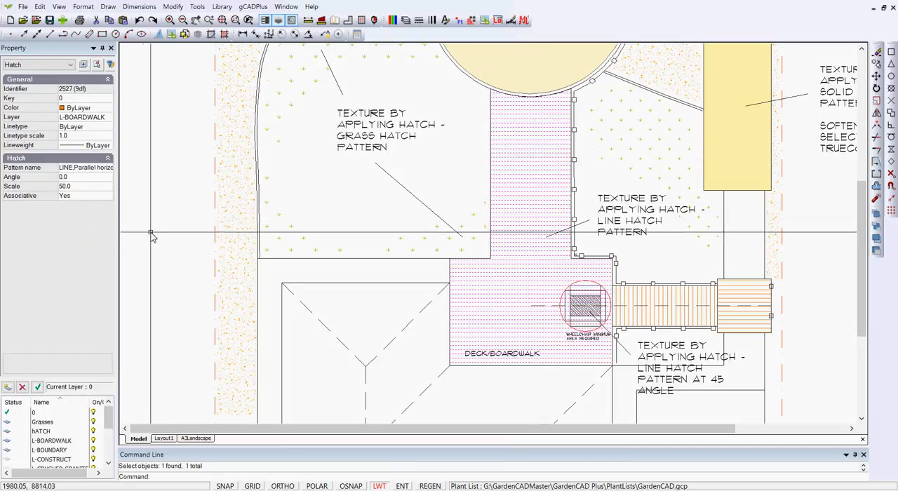
Step: Open the wheelchair Turning block on the deck for editing, inspect a line of its diagonal texture, and return to the drawing
key(Escape)
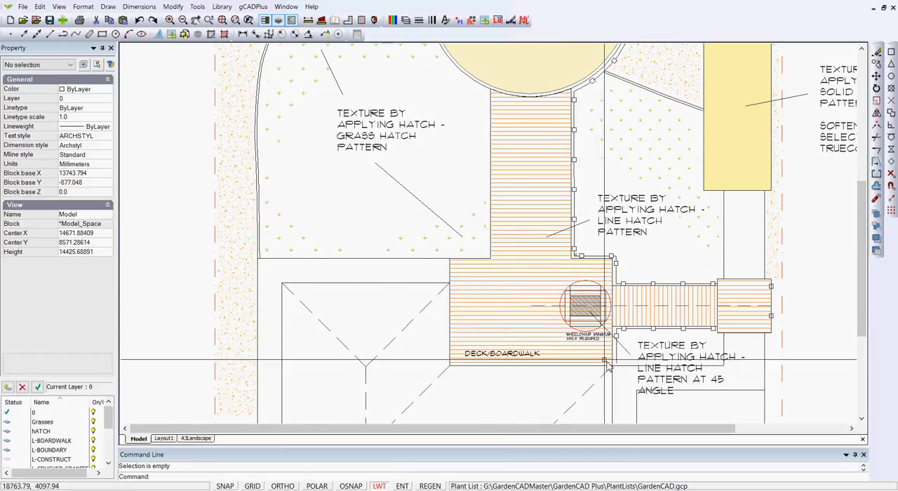
scroll(596, 336, up, 3)
middle_drag(572, 315, 523, 258)
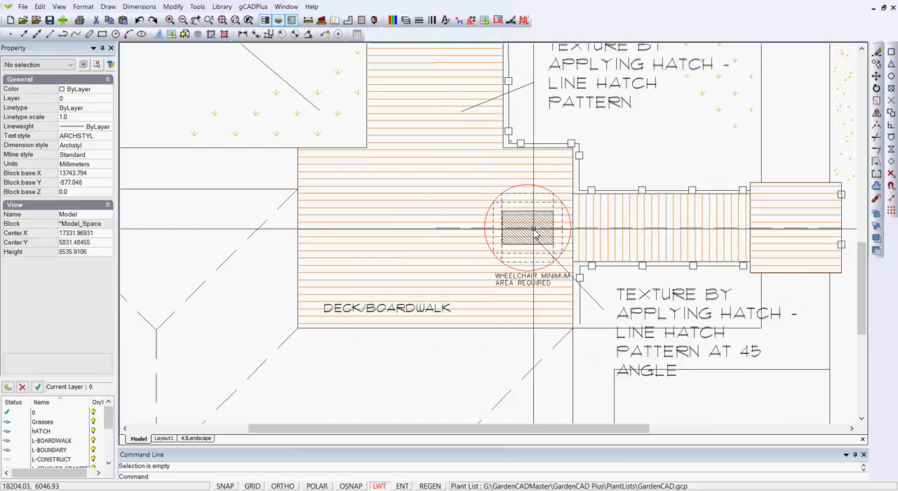
scroll(538, 237, up, 2)
scroll(539, 231, down, 1)
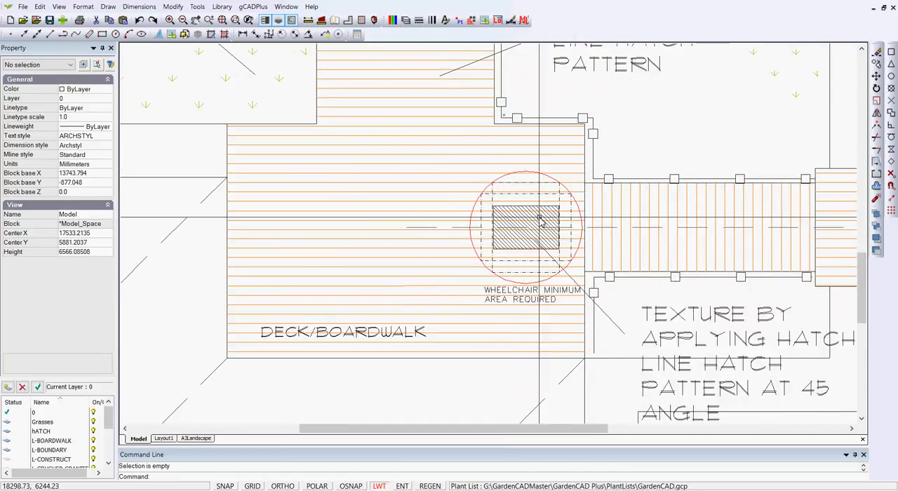
click(542, 220)
right_click(541, 220)
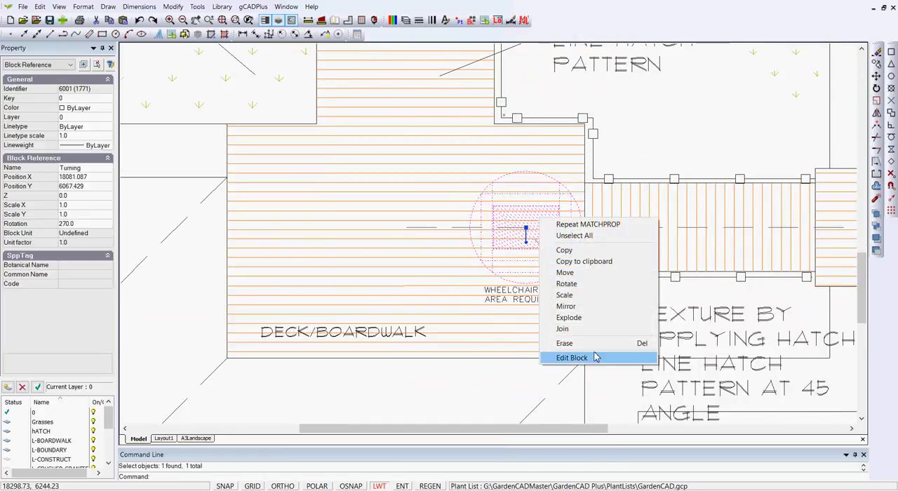
click(572, 358)
click(518, 224)
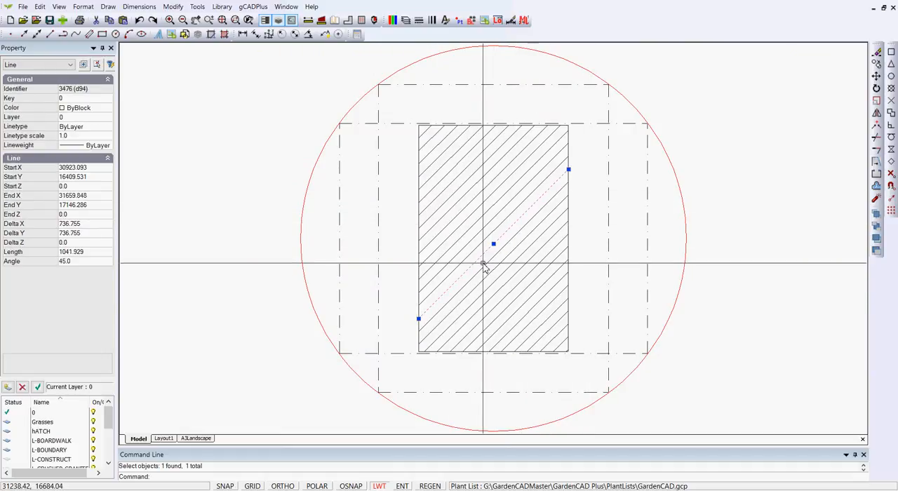
key(Escape)
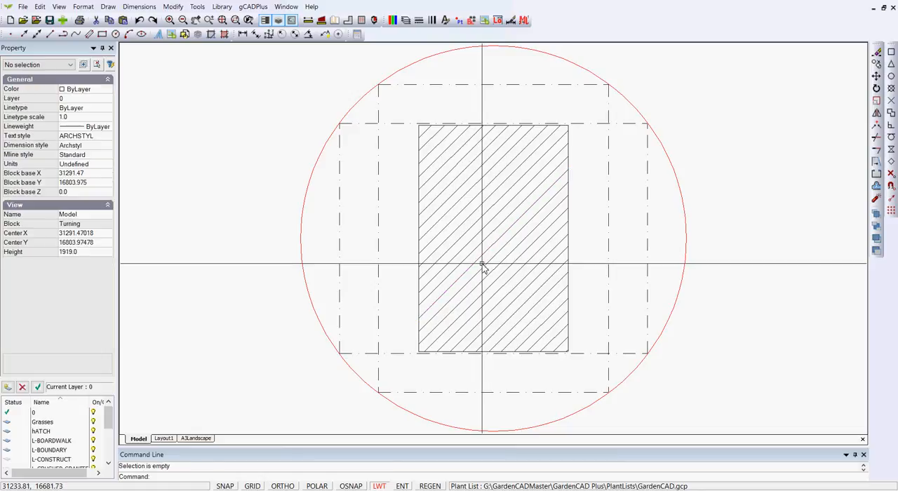
right_click(482, 266)
click(503, 264)
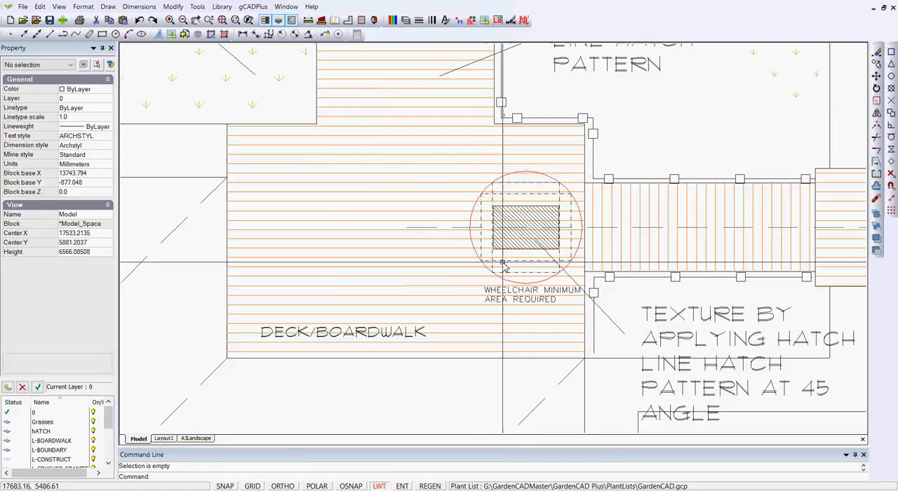
scroll(405, 299, down, 1)
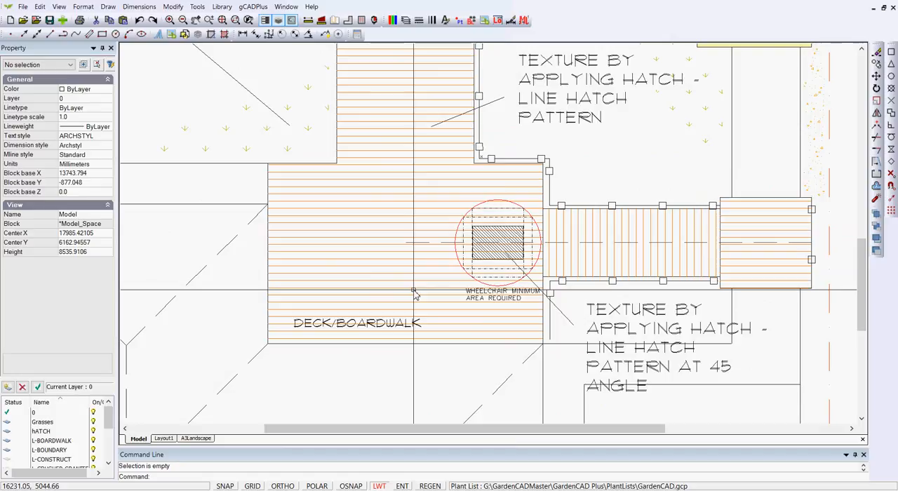
scroll(415, 294, down, 1)
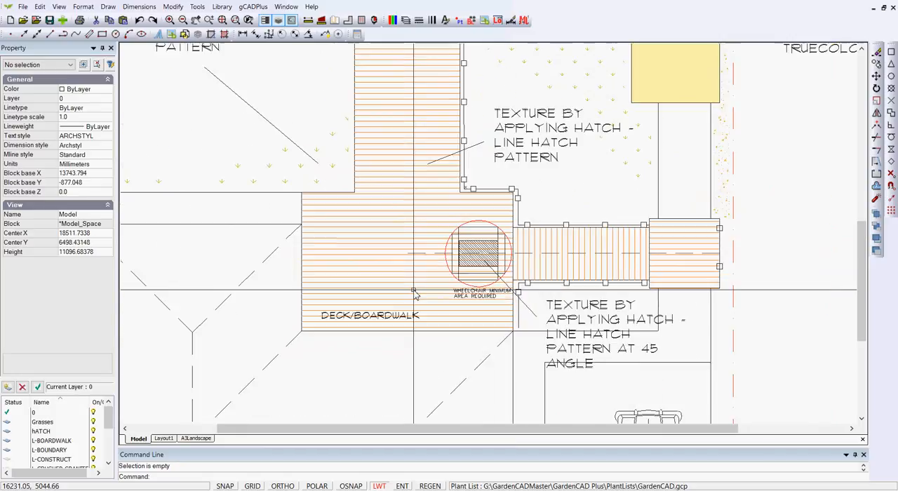
scroll(232, 183, down, 2)
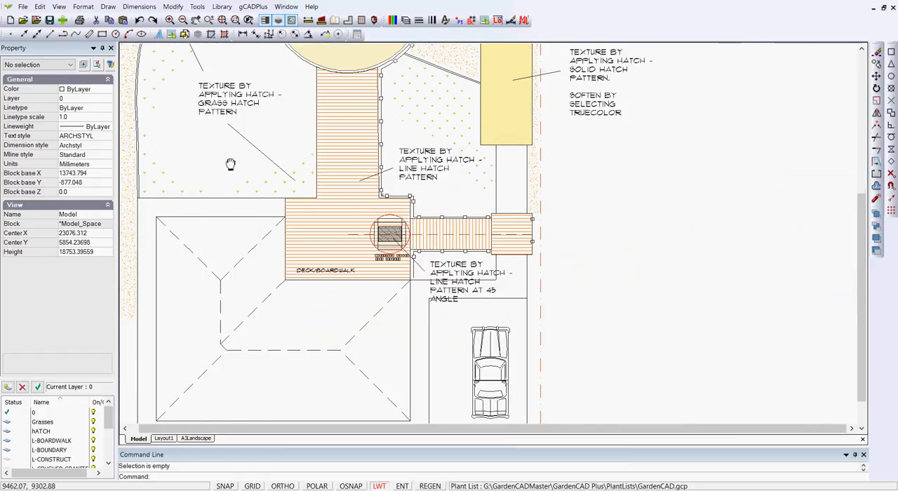
middle_drag(226, 174, 341, 177)
scroll(312, 182, up, 2)
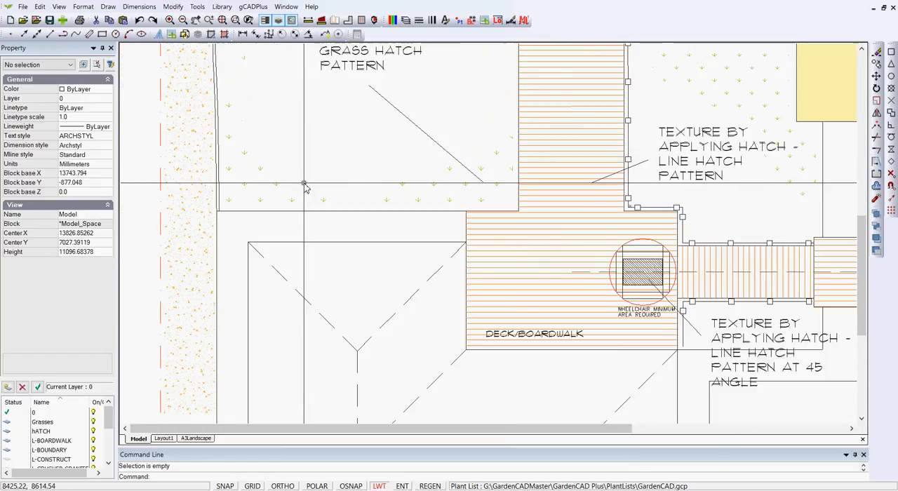
scroll(305, 186, down, 3)
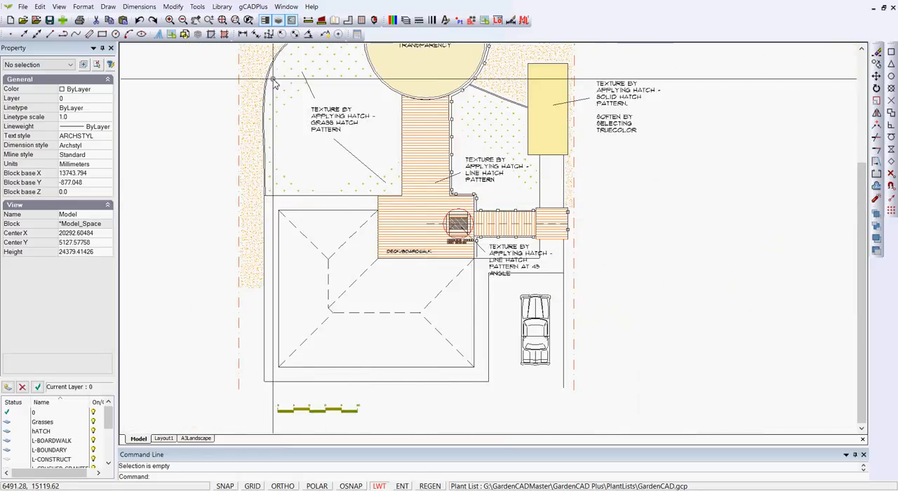
Step: Draw a closed five-sided polyline with a perimeter of about 5640 mm in the lawn below the grass hatch label
click(109, 10)
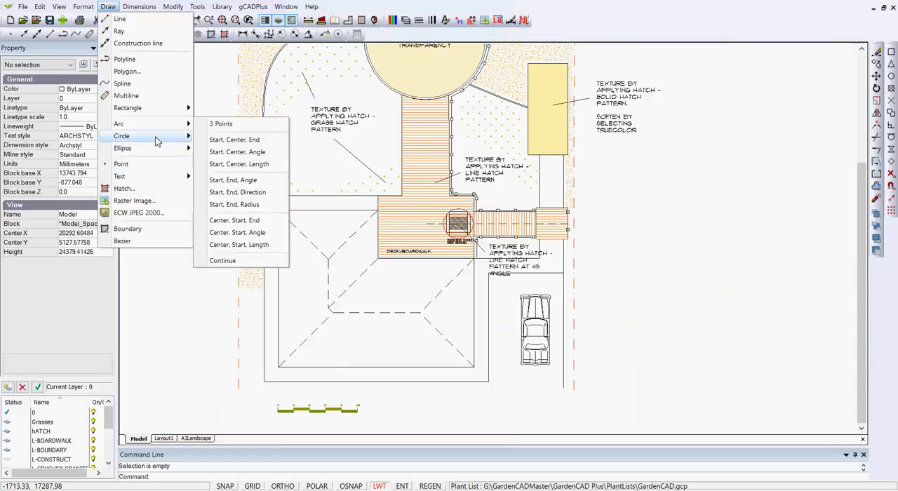
click(141, 61)
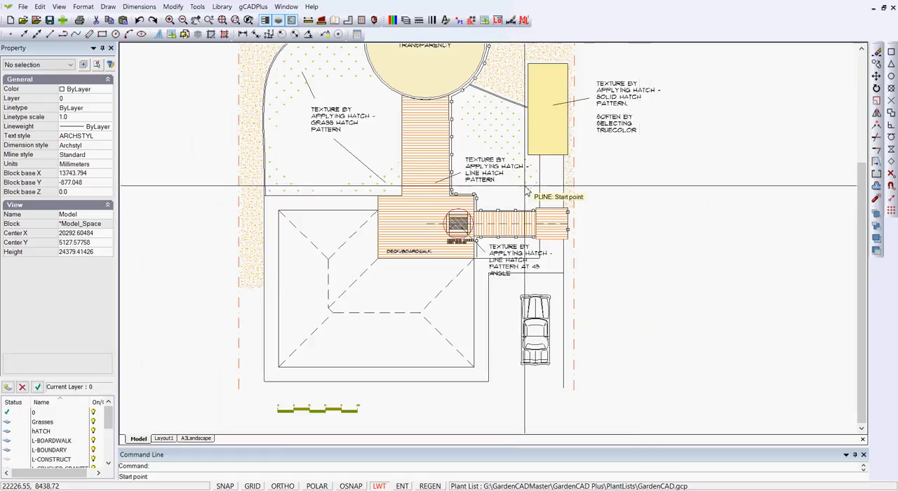
scroll(313, 153, up, 2)
scroll(313, 153, up, 1)
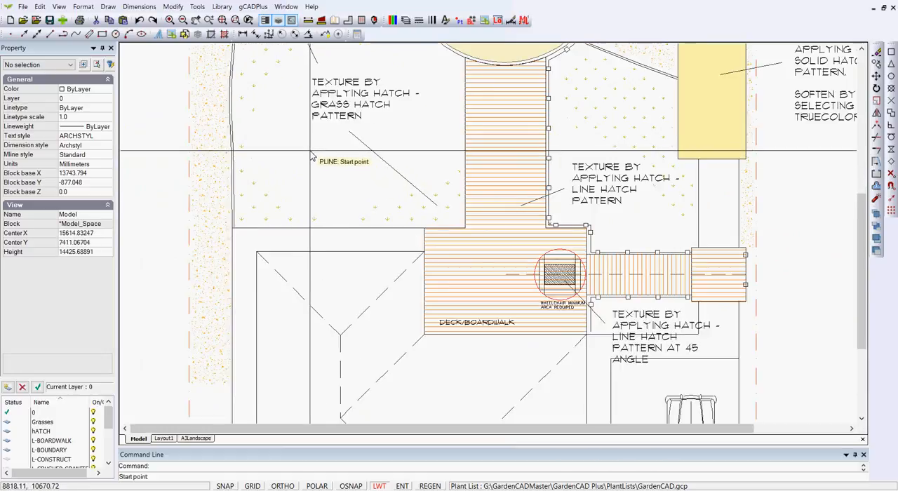
click(296, 143)
click(324, 140)
click(344, 179)
click(313, 185)
right_click(285, 156)
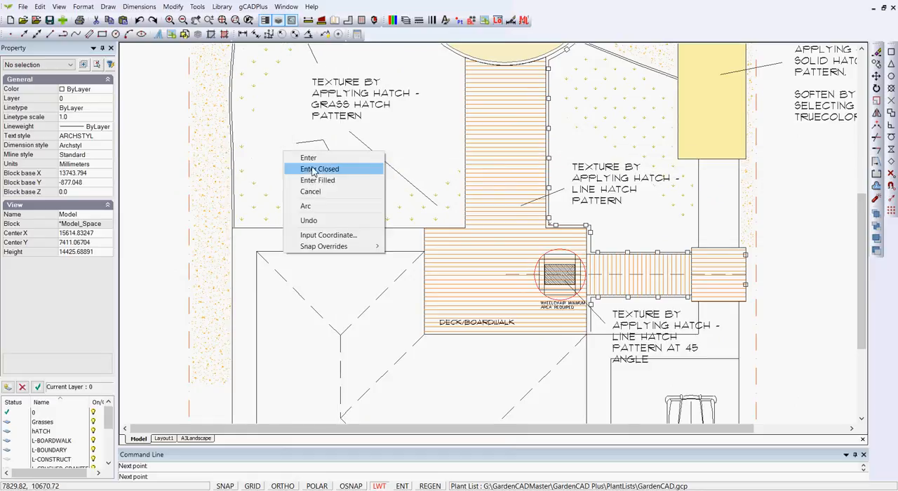
click(317, 169)
Step: Hatch the new closed polyline in the lawn with the SOLID pattern
scroll(319, 167, up, 2)
scroll(319, 167, up, 1)
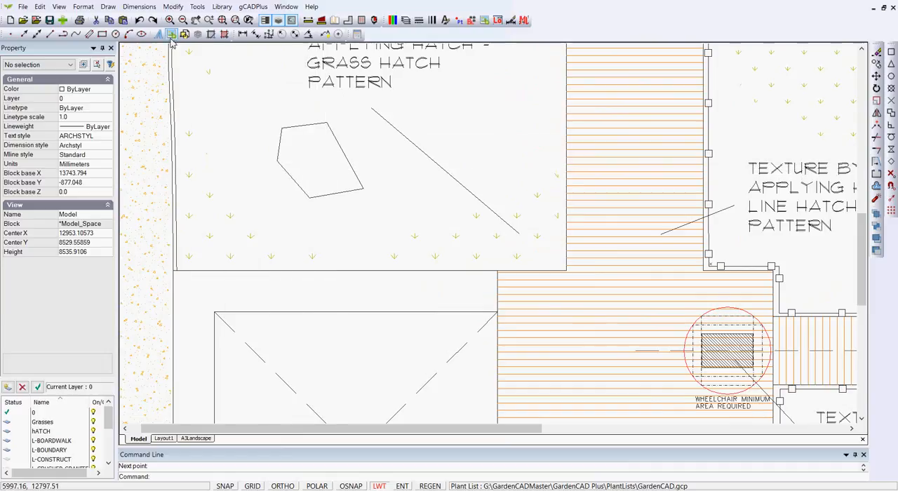
click(112, 7)
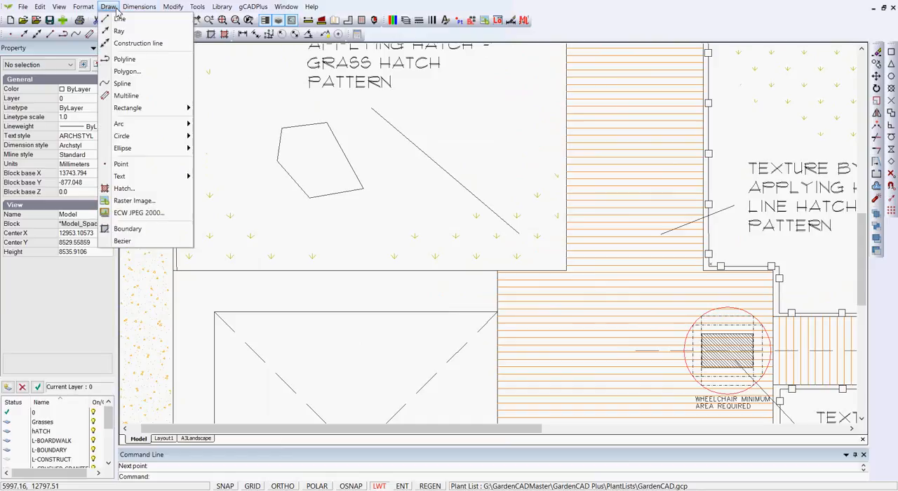
click(123, 188)
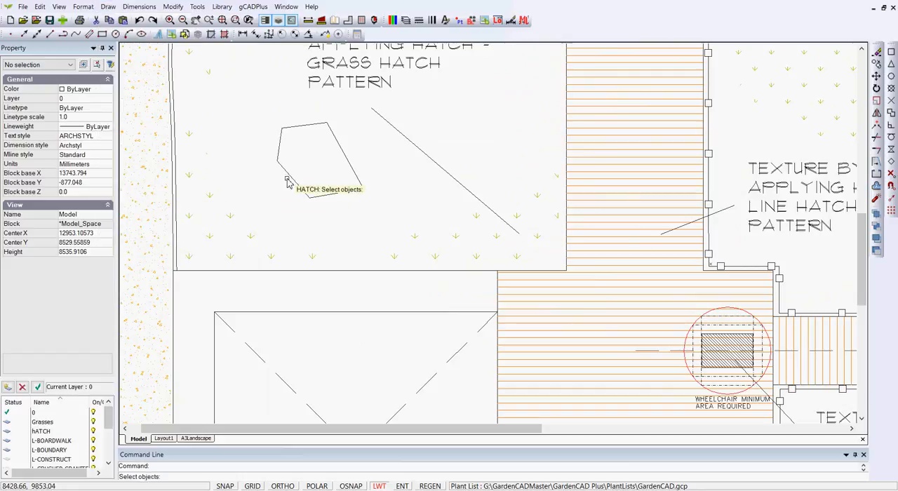
click(277, 156)
key(Return)
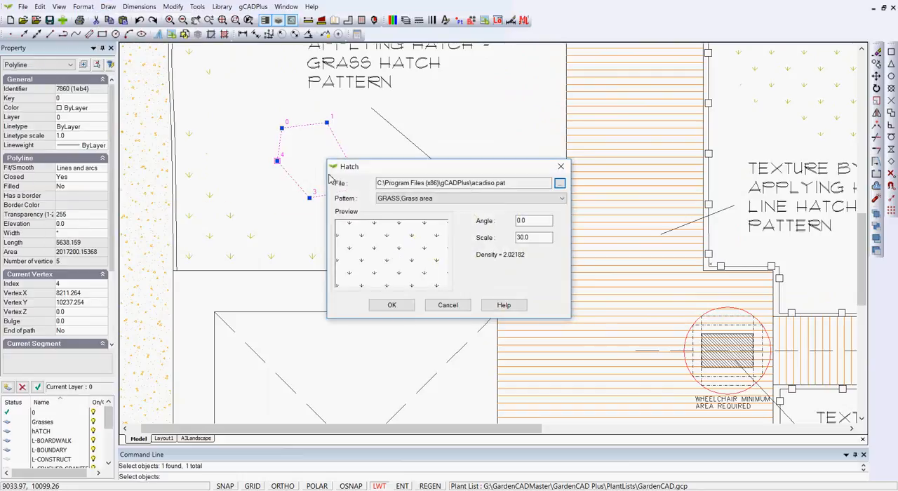
click(562, 199)
drag(566, 345, 564, 214)
click(419, 209)
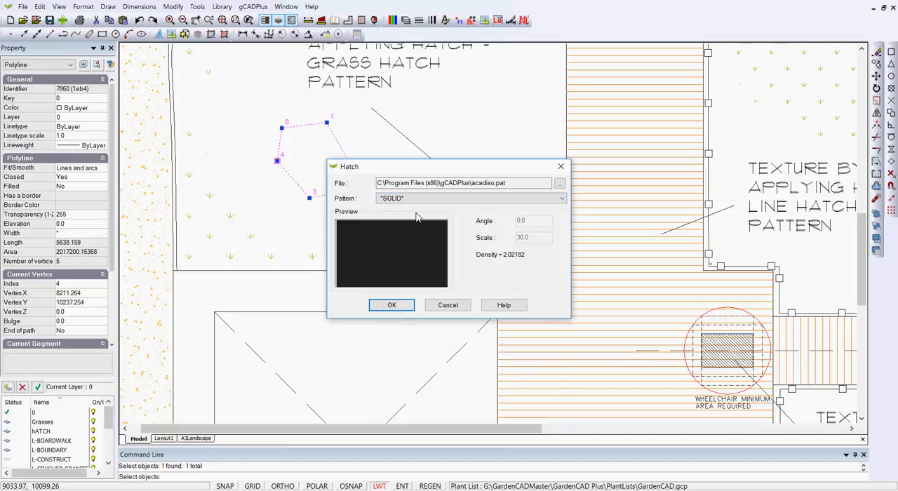
click(392, 306)
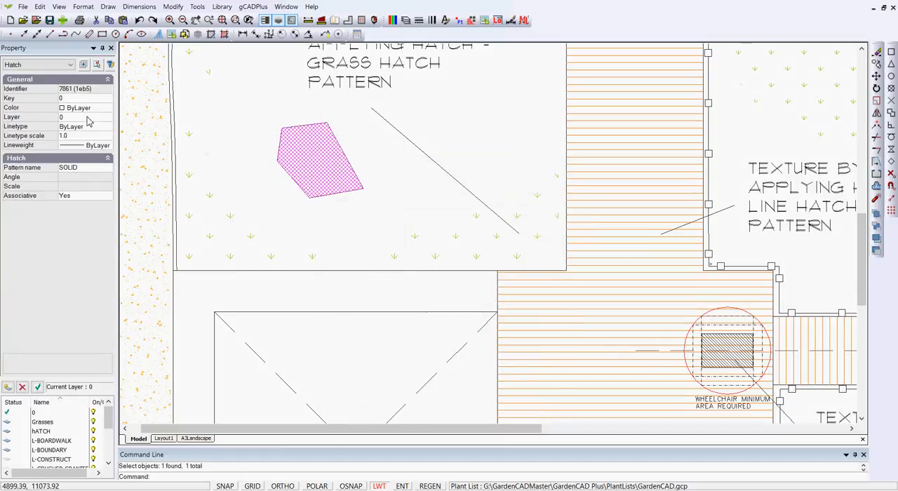
Step: Set the solid hatch's colour to the soft pink true colour 255,223,254 and clear the selection
click(106, 113)
click(107, 109)
drag(109, 195, 113, 220)
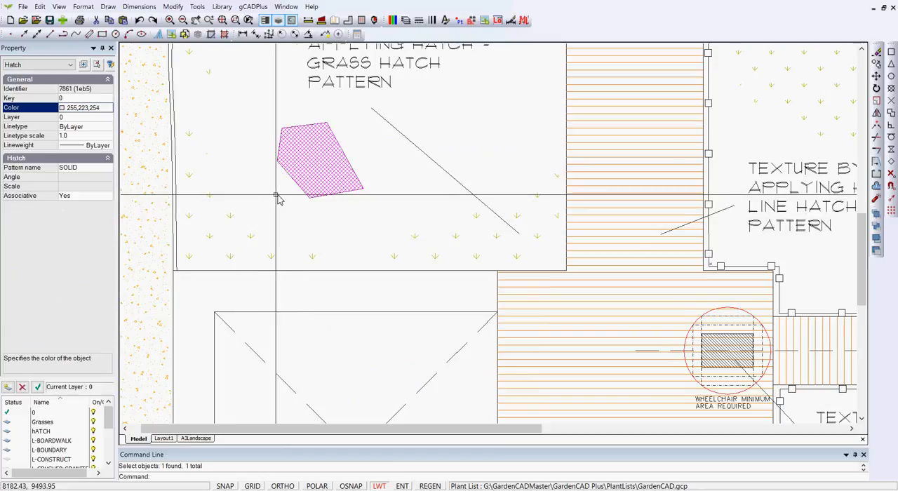
key(Escape)
scroll(301, 171, up, 2)
scroll(300, 171, up, 1)
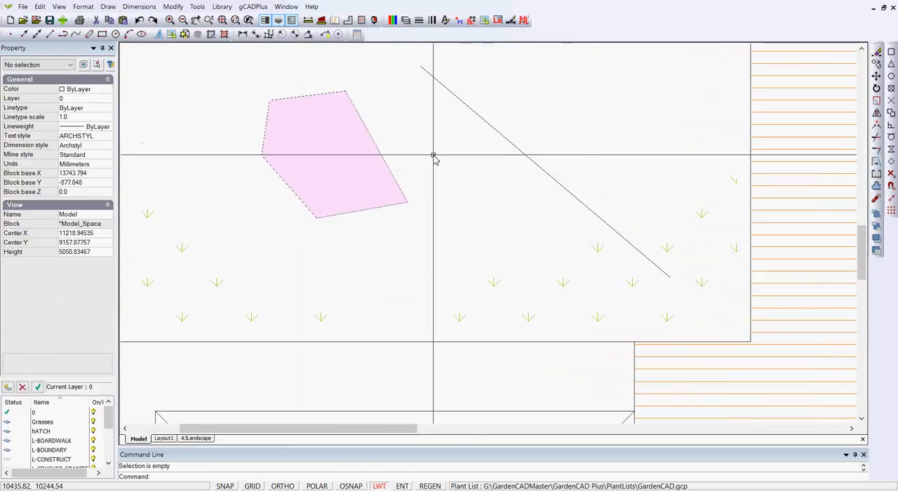
right_click(433, 153)
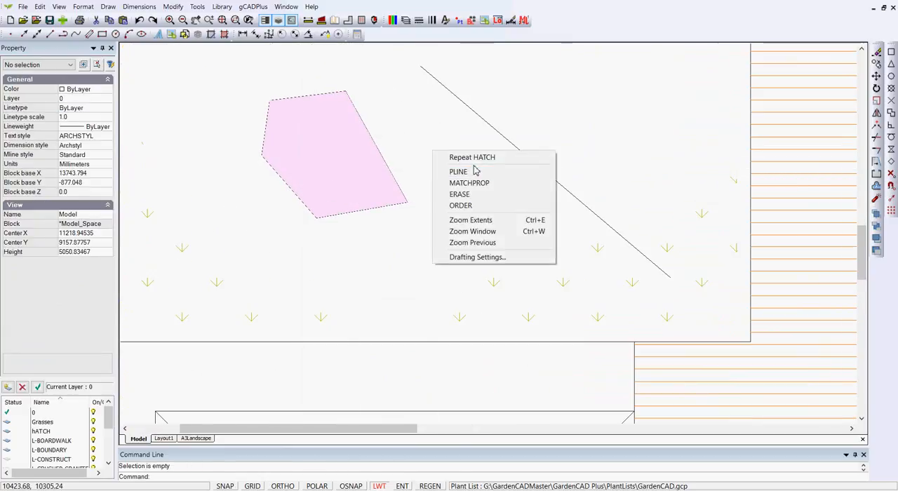
click(433, 151)
scroll(447, 171, down, 1)
click(445, 171)
click(405, 175)
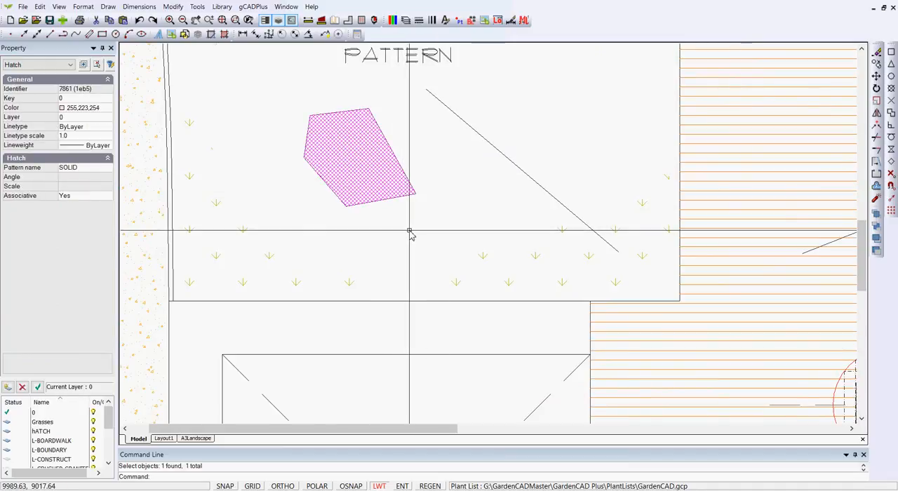
key(Escape)
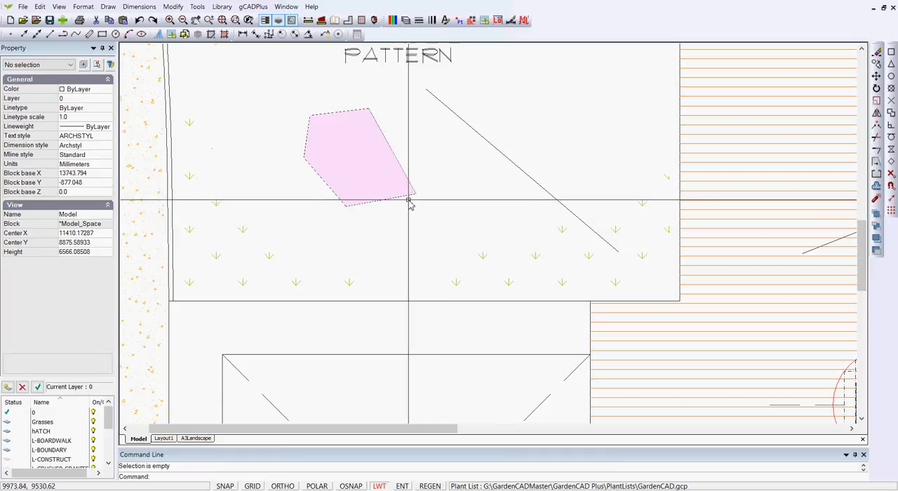
Step: Select the pink hatch together with its boundary polyline, check which object types are selected, and clear the selection
drag(427, 217, 385, 175)
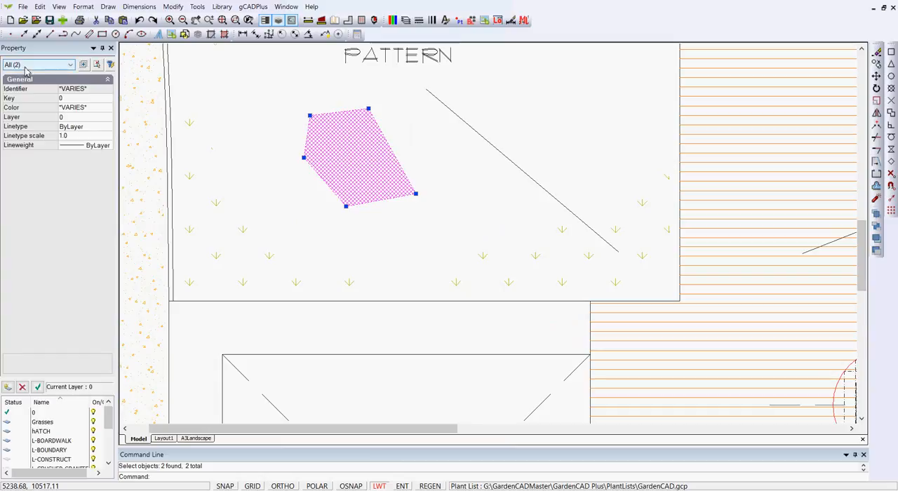
click(70, 65)
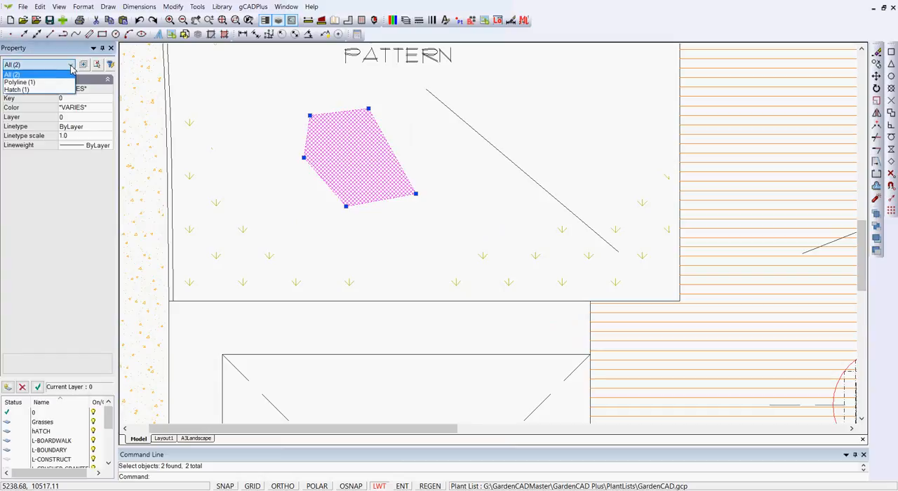
click(239, 147)
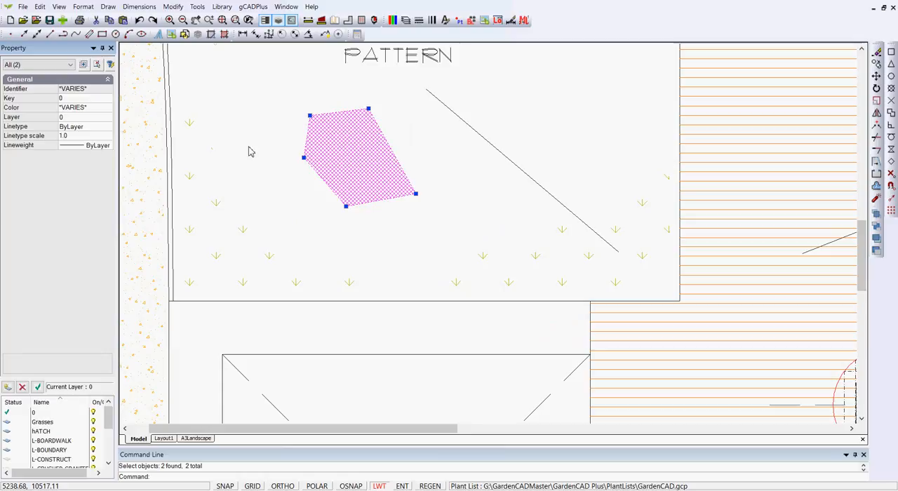
right_click(280, 166)
click(296, 179)
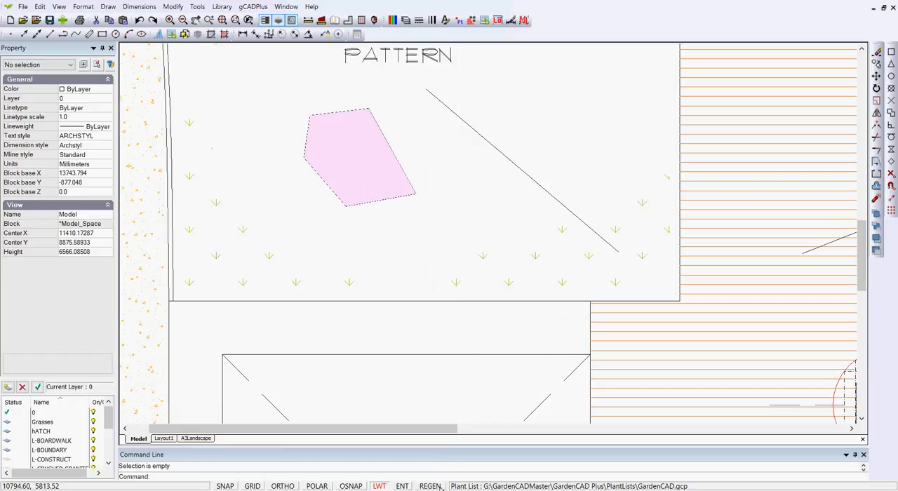
Step: Reshape the pink hatch by stretching its boundary polyline's vertices 3 and 4 outward into the lawn
click(447, 222)
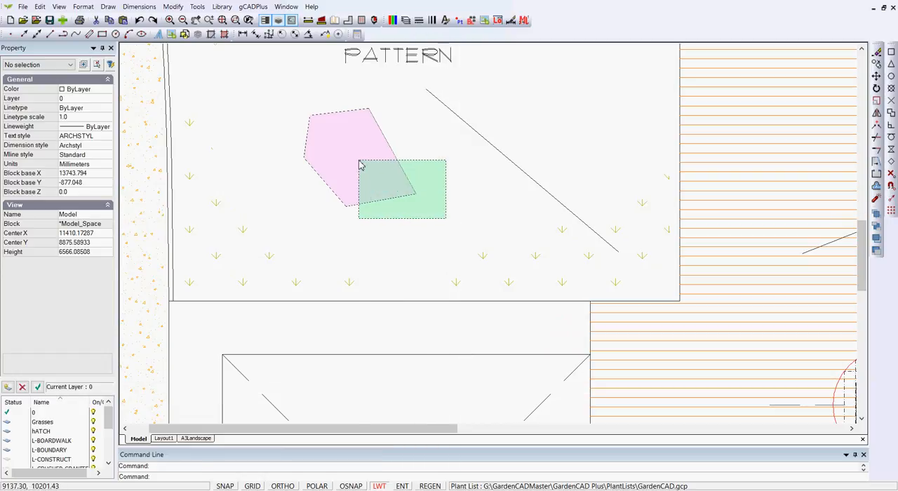
click(361, 163)
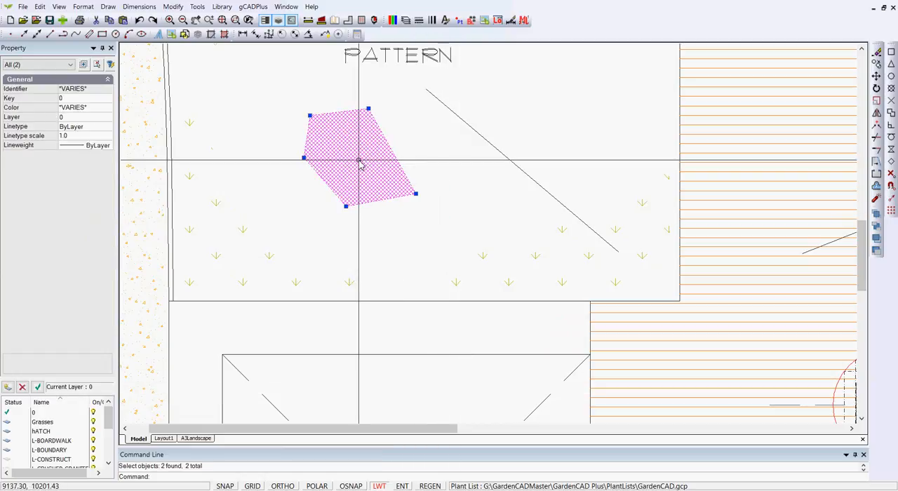
click(366, 174)
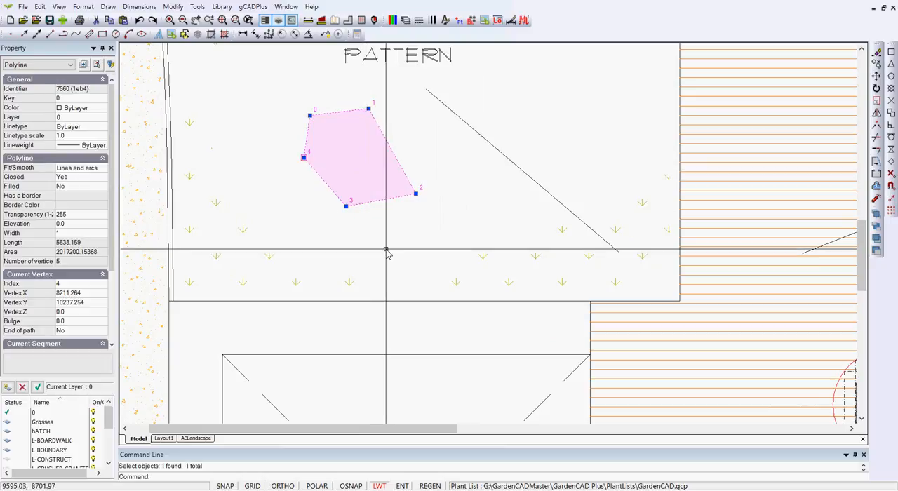
click(346, 206)
click(363, 242)
click(303, 157)
click(243, 180)
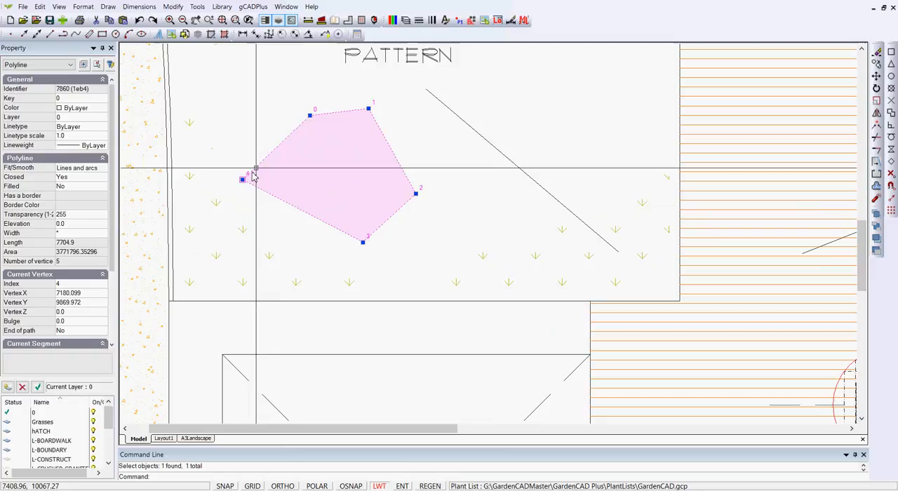
Step: Stretch the pink hatch boundary's vertex 0 outward, insert a vertex after it and pull the new vertex outward beyond the edge
click(310, 115)
click(245, 103)
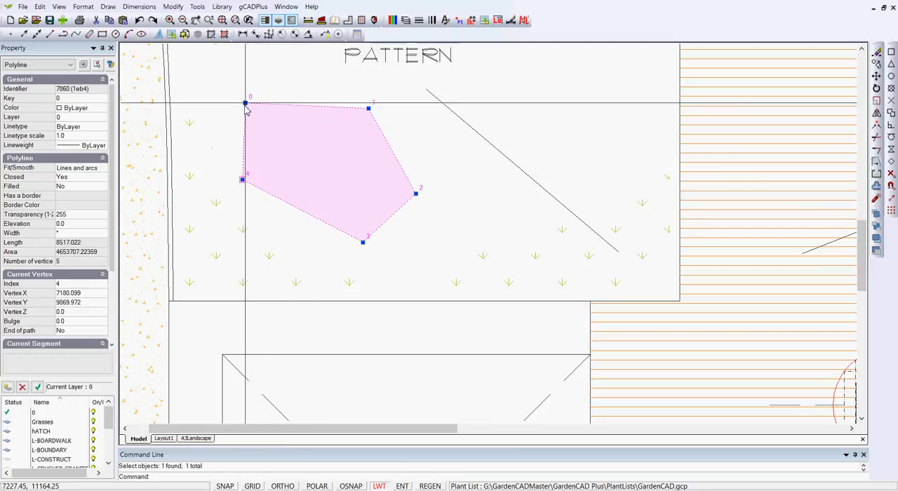
mouse_move(247, 105)
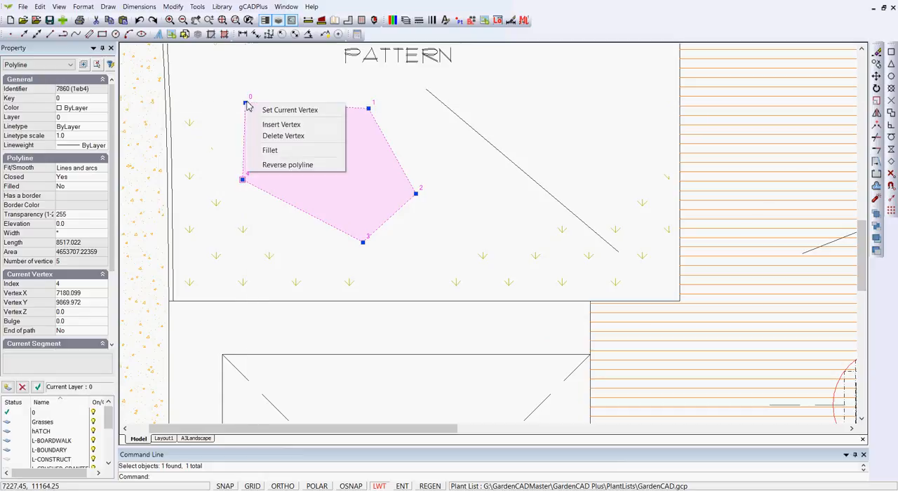
click(274, 126)
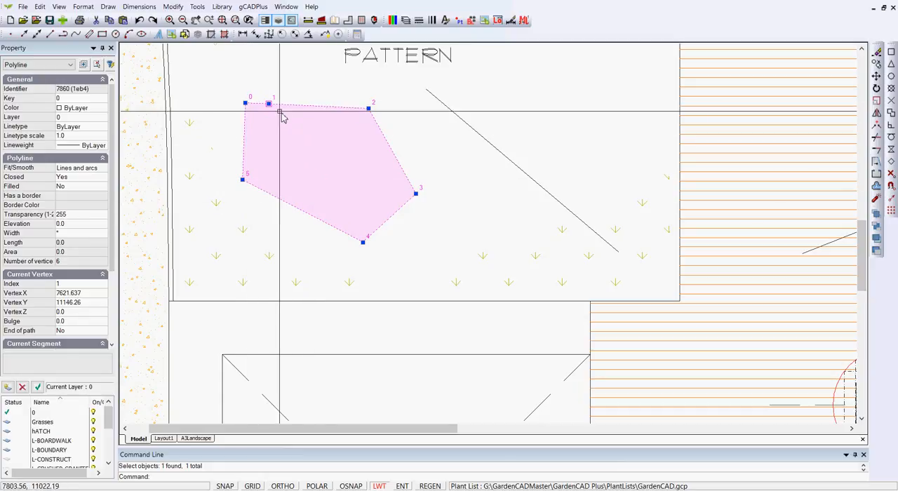
click(270, 104)
click(277, 84)
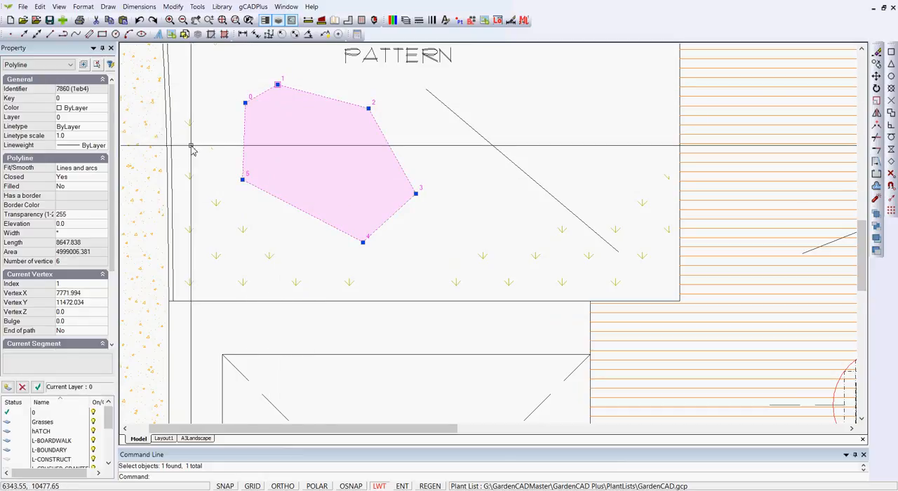
Step: Smooth the boundary polyline as a Quadratic B-spline and stretch its vertex 5 towards the lawn's lower-left corner
click(100, 172)
click(103, 171)
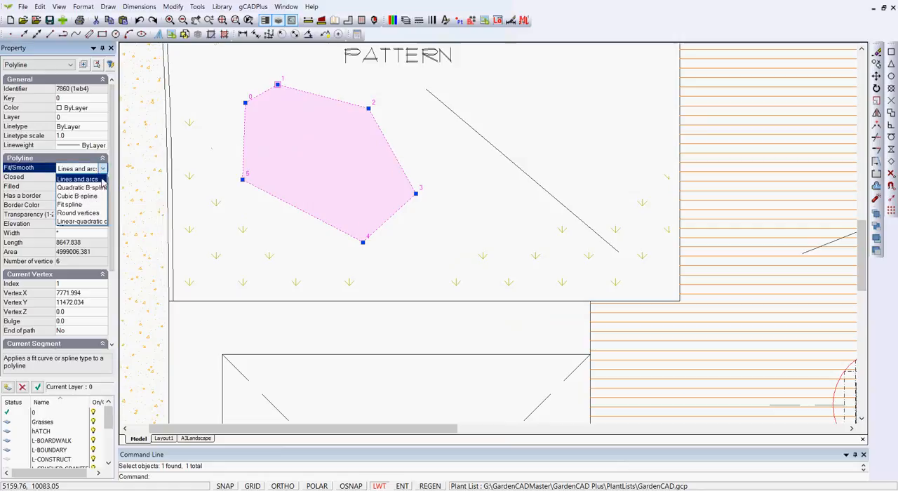
click(100, 188)
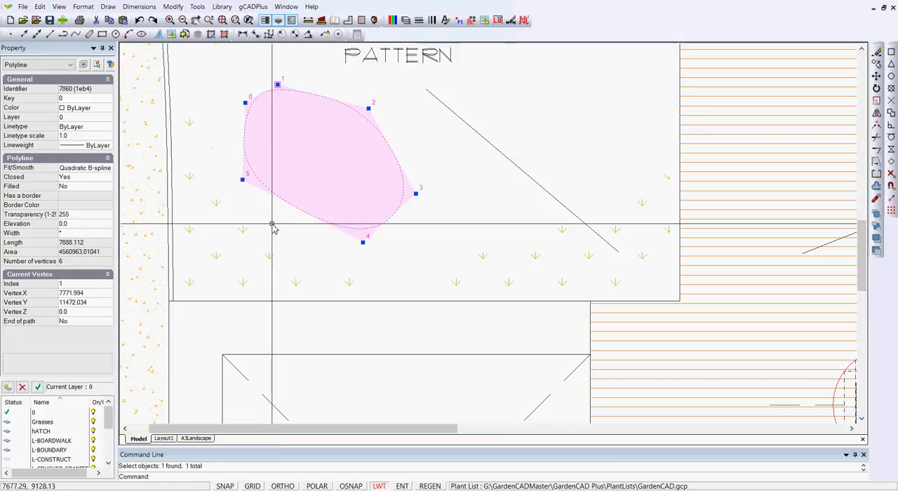
click(242, 180)
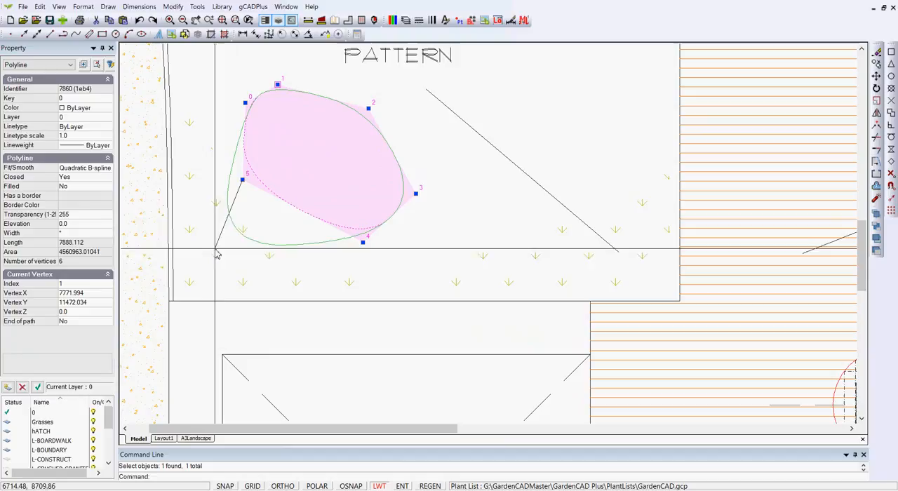
click(183, 290)
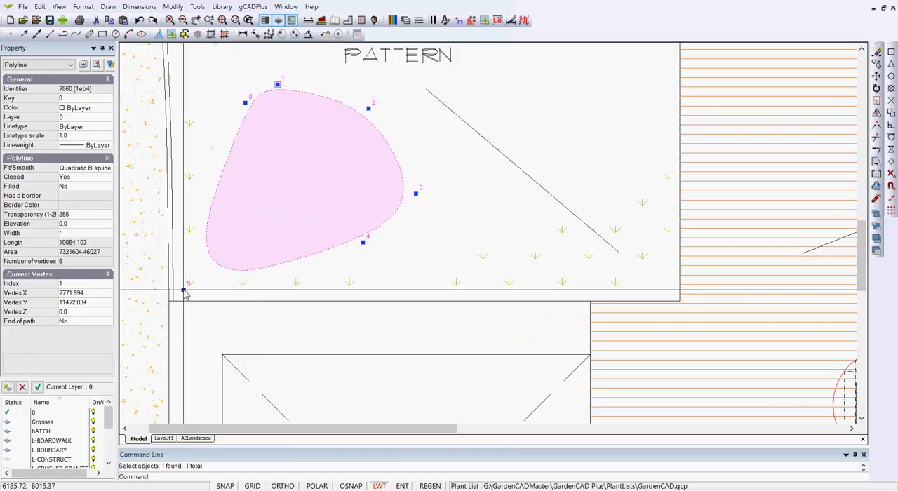
Step: Set the boundary polyline's smoothing to Lines and arcs and stretch its vertex 4 down near the lawn's lower edge
click(109, 169)
click(108, 170)
click(100, 180)
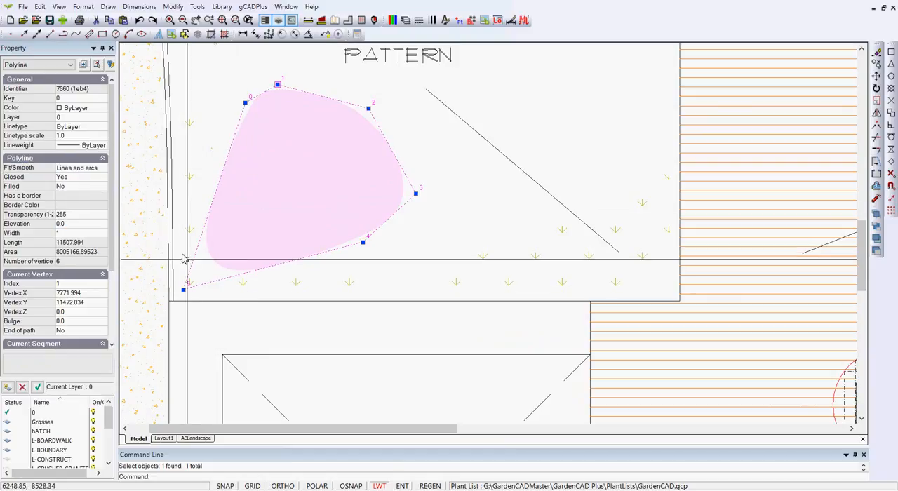
click(363, 242)
click(371, 291)
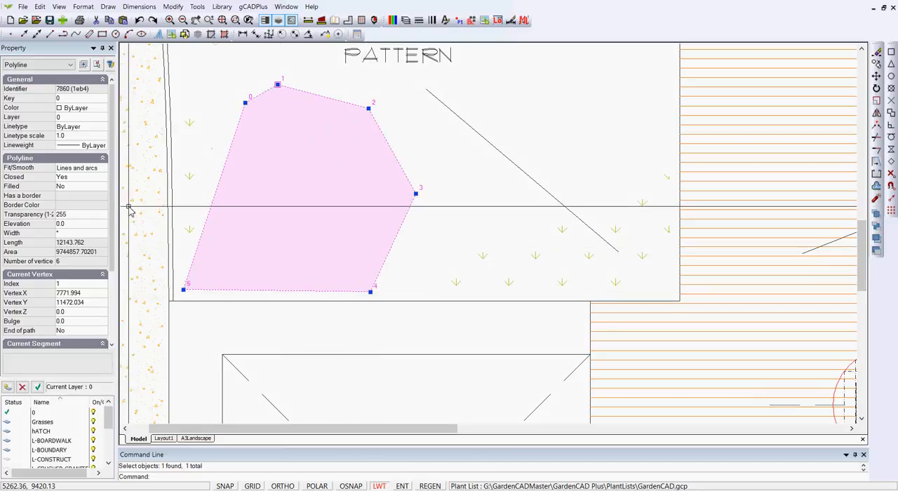
Step: Stretch the boundary polyline's vertices 0 and 5 out to the lawn's left edge and clear the selection
click(245, 103)
click(175, 94)
click(183, 290)
click(179, 296)
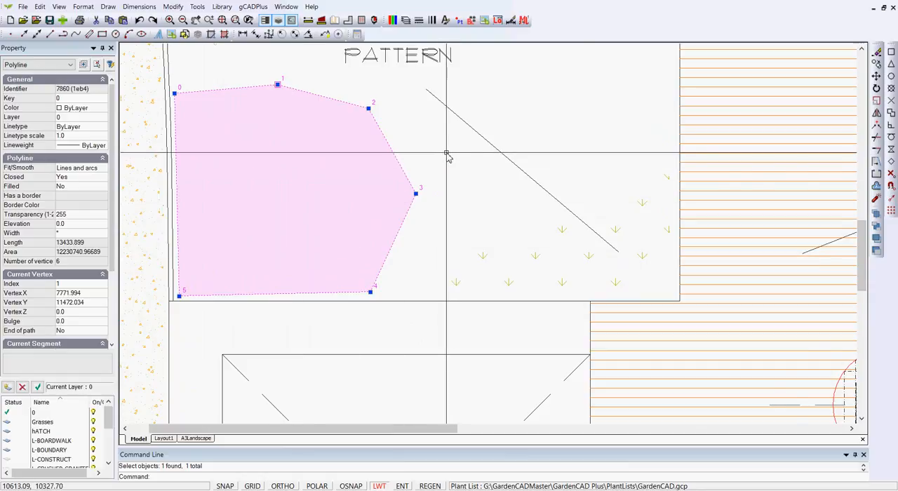
scroll(447, 154, down, 5)
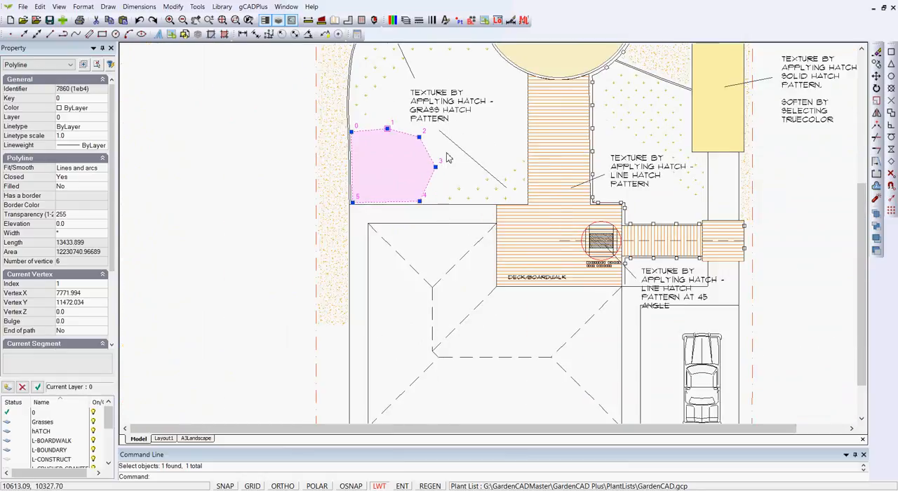
right_click(447, 155)
click(482, 172)
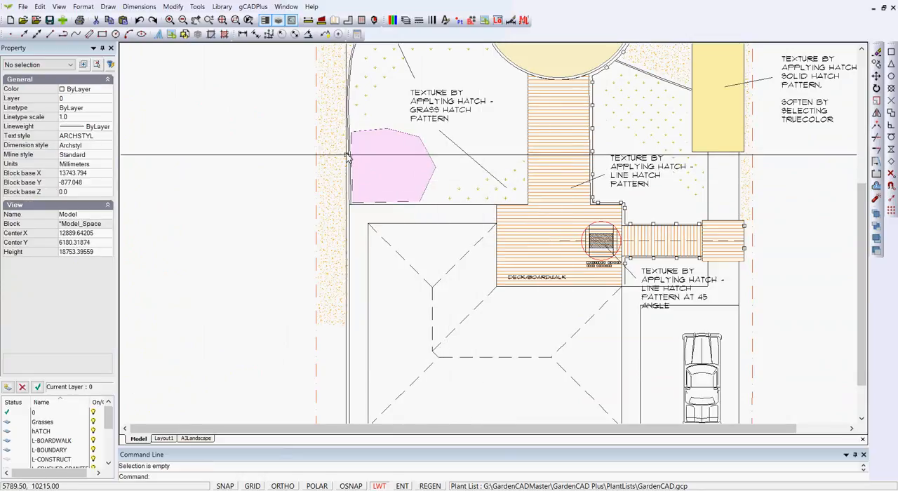
Step: Delete the pink solid hatch and its boundary polyline from the lawn
click(434, 161)
key(Delete)
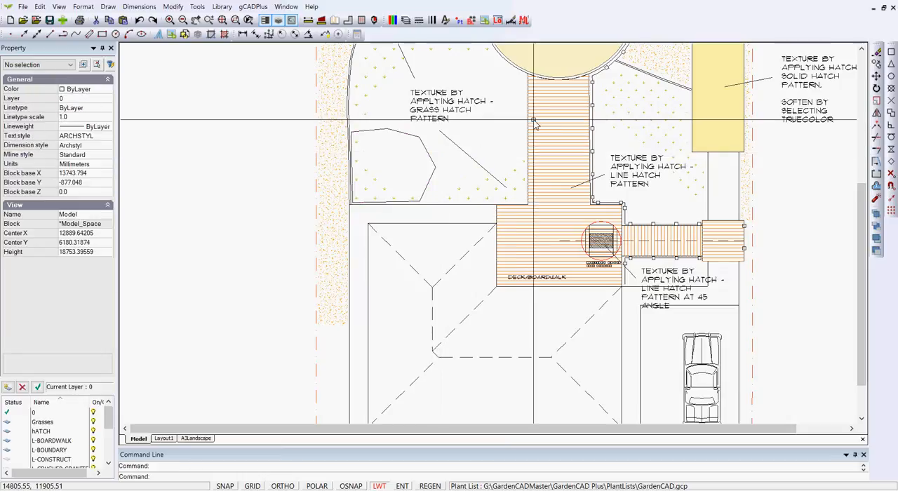
click(431, 158)
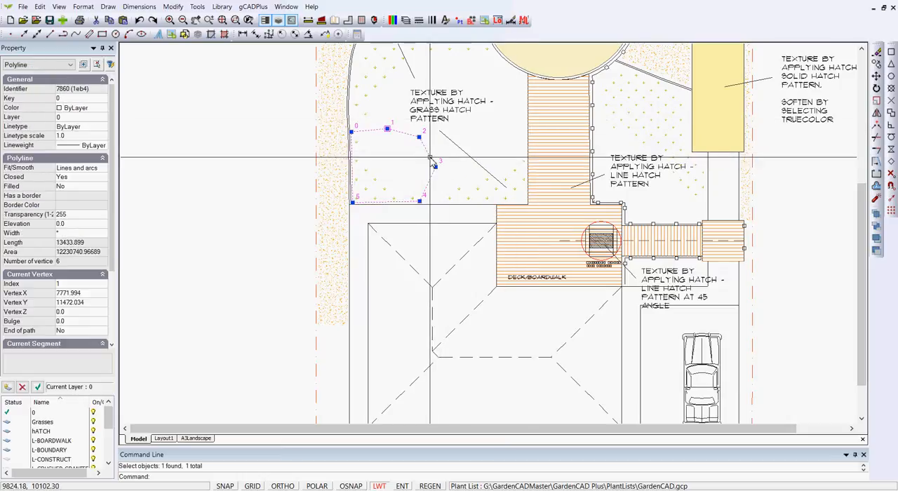
key(Delete)
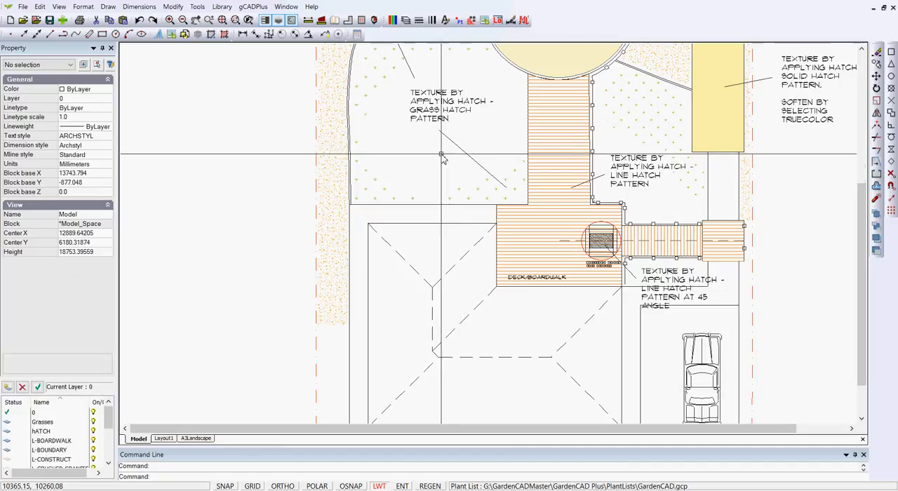
scroll(485, 160, down, 2)
middle_drag(474, 244, 412, 315)
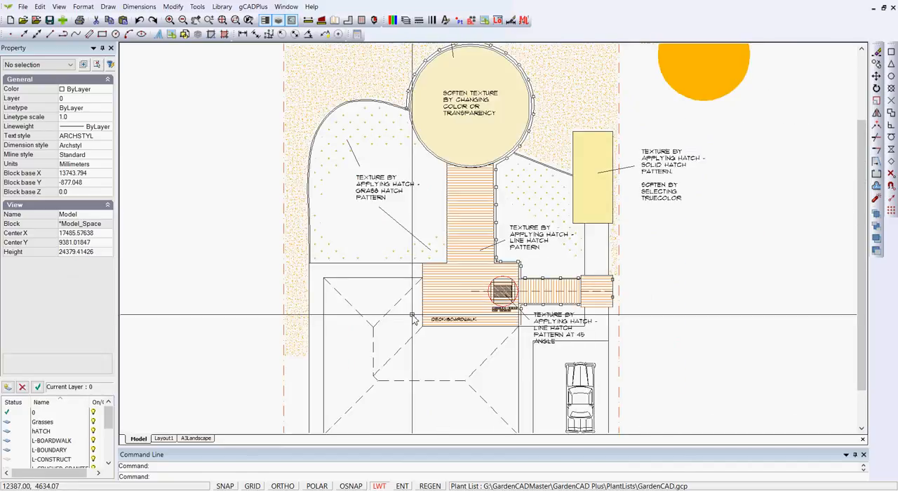